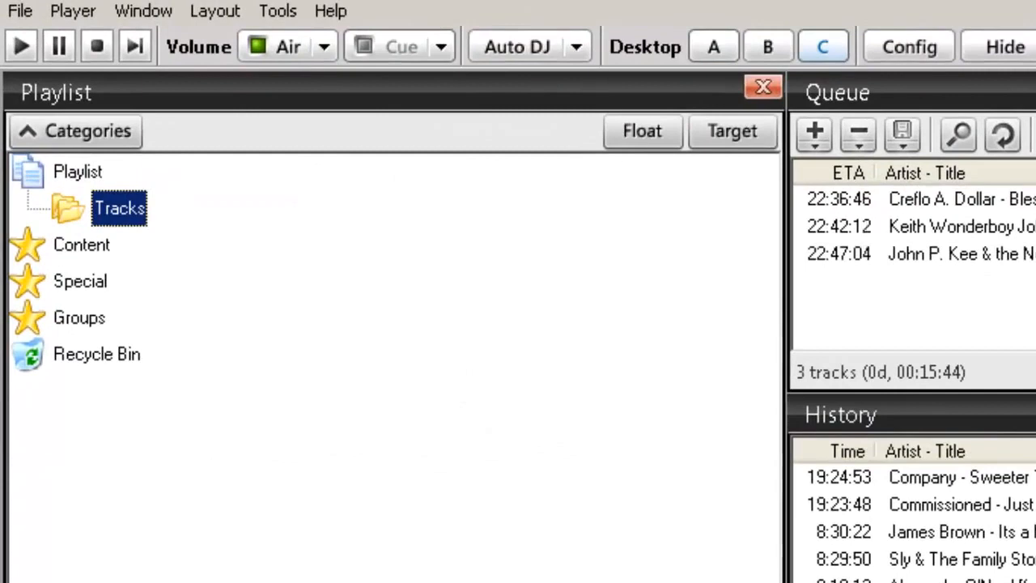
# Export the R&B category under Content > Music to the Desktop as an M3U playlist named R&B
pyautogui.doubleClick(30, 240)
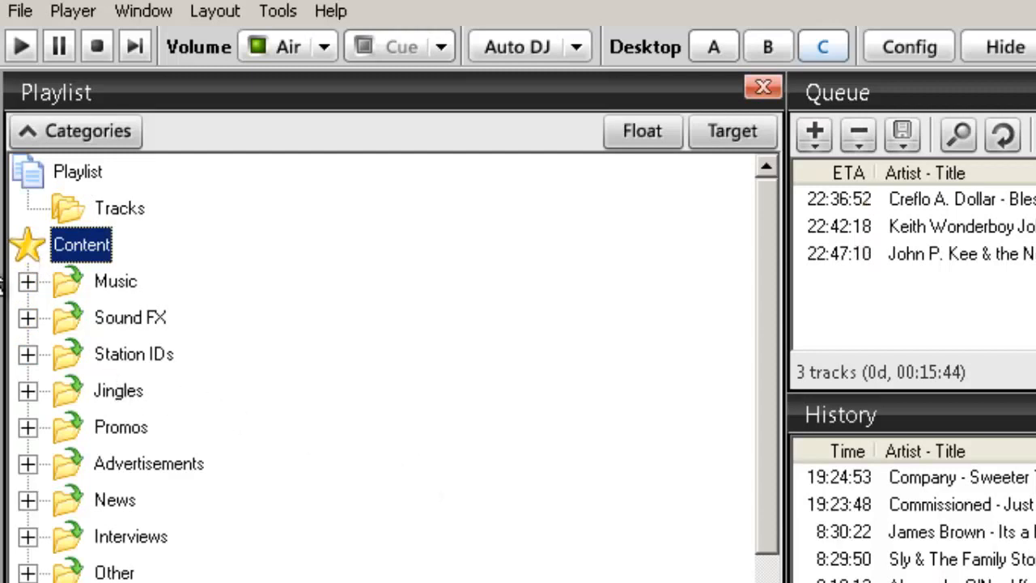
pyautogui.click(27, 282)
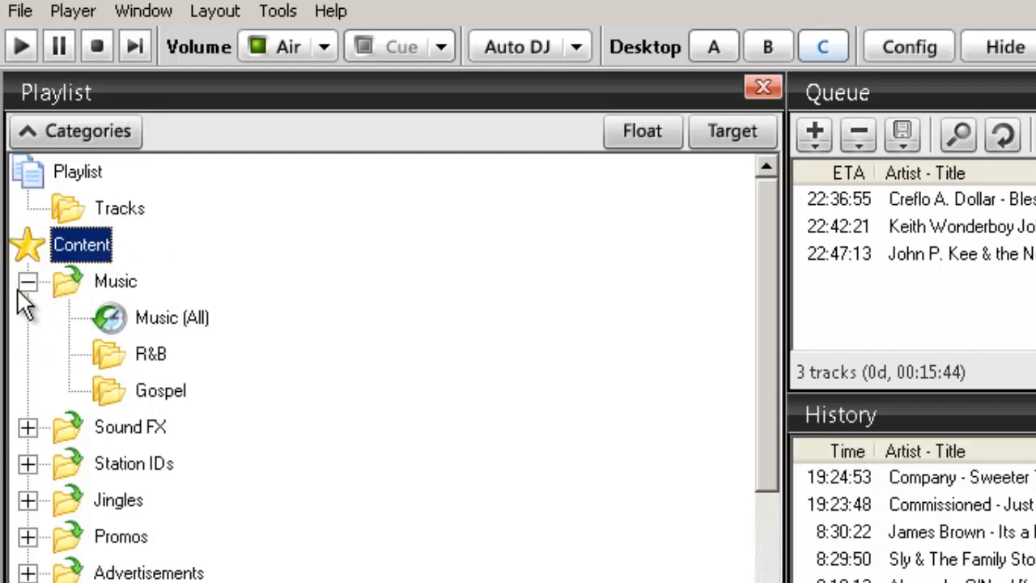
pyautogui.click(27, 281)
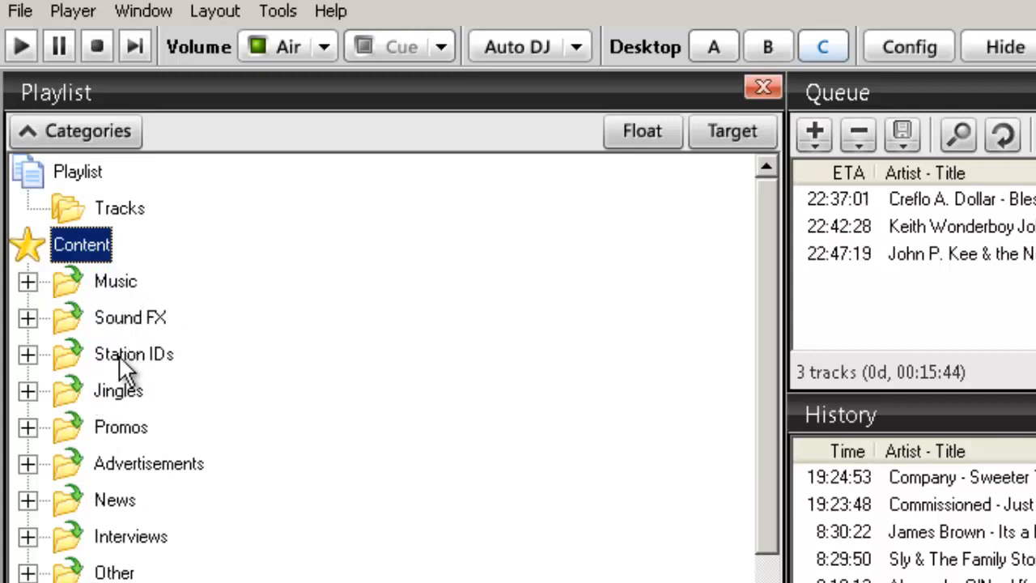
pyautogui.click(29, 283)
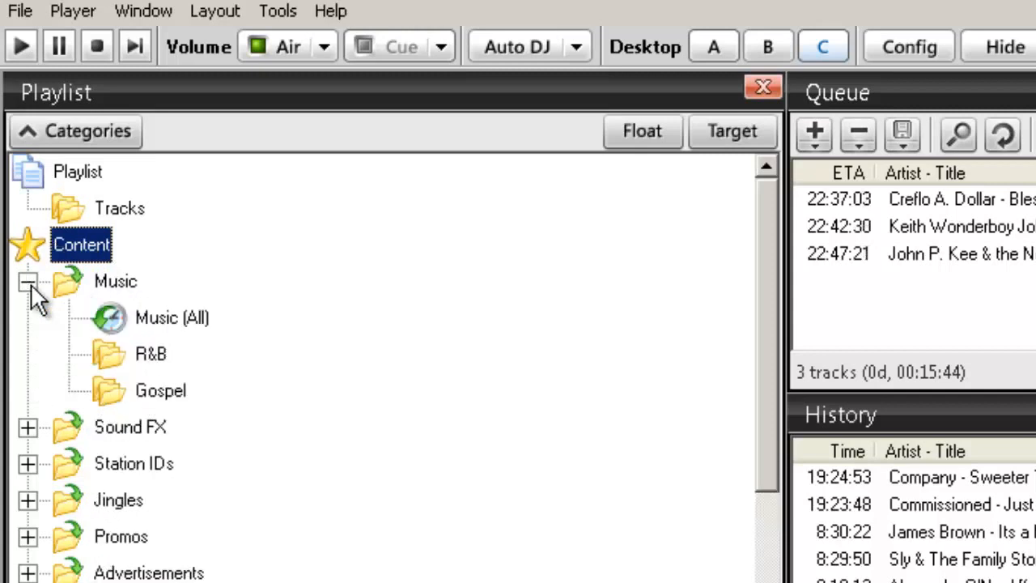
pyautogui.click(150, 356)
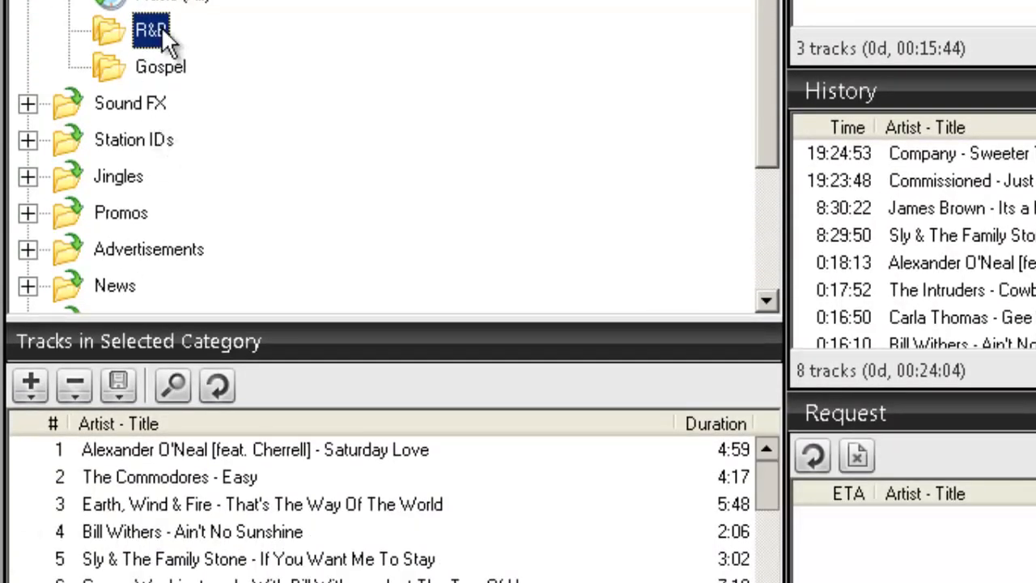
pyautogui.click(119, 391)
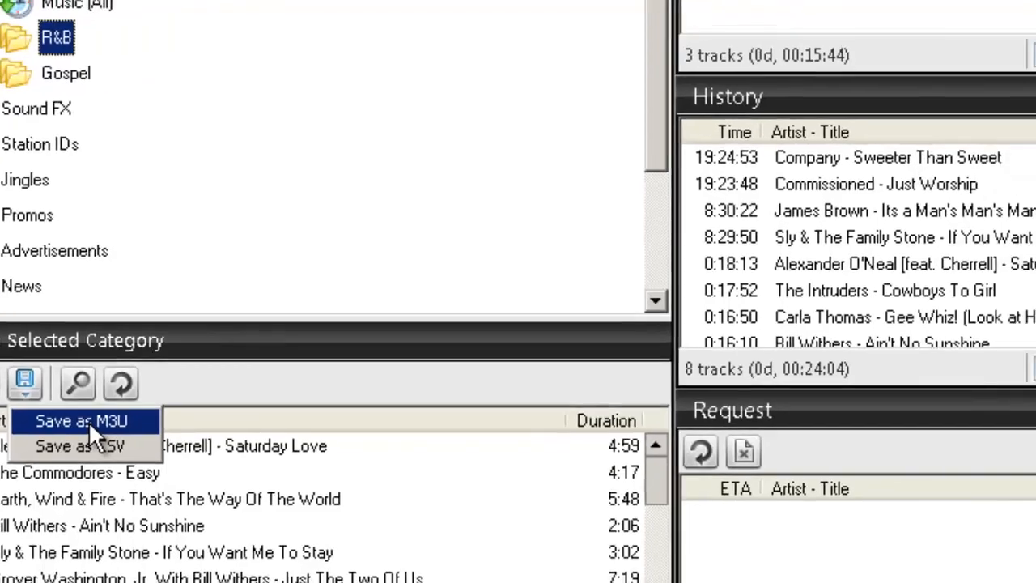
pyautogui.click(183, 424)
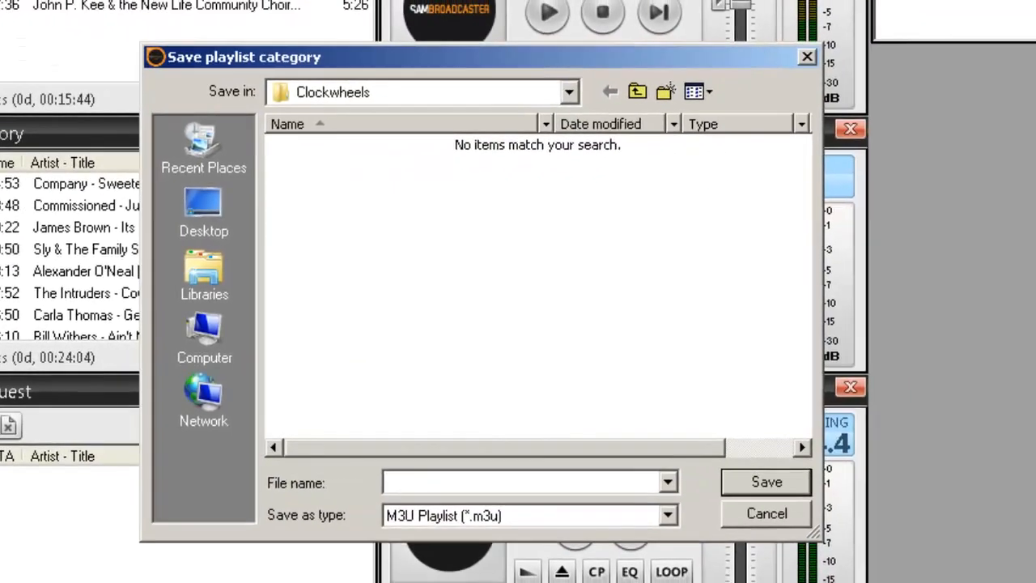
pyautogui.click(226, 202)
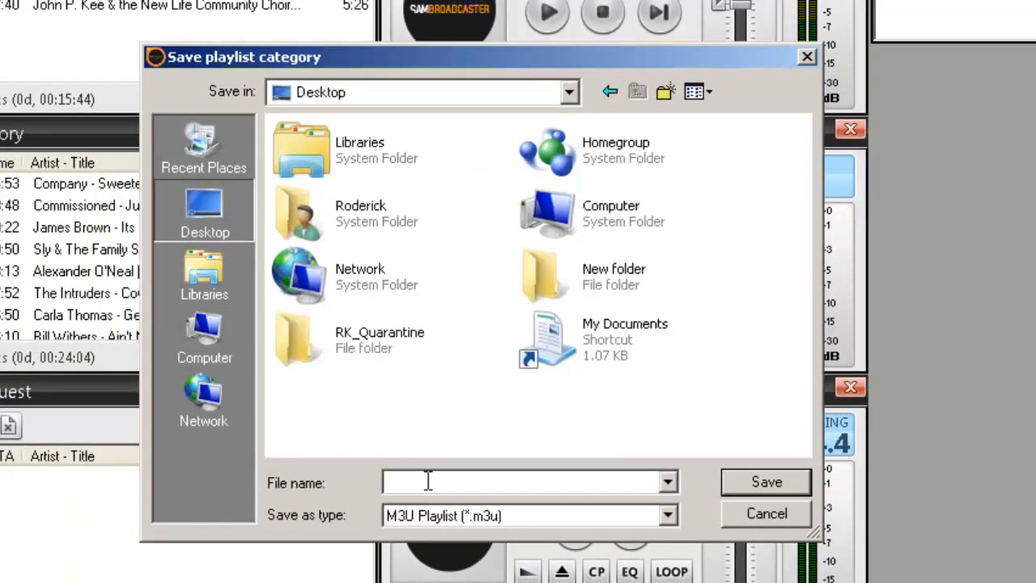
pyautogui.write('R&B')
pyautogui.click(758, 484)
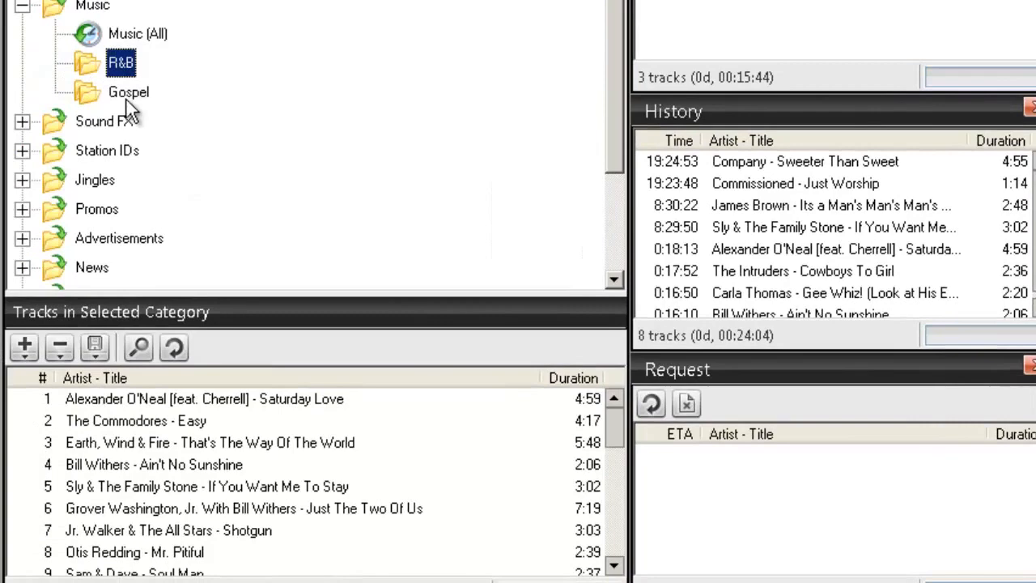
# Export the Gospel music category to the Desktop as an M3U playlist named Gospel
pyautogui.click(127, 94)
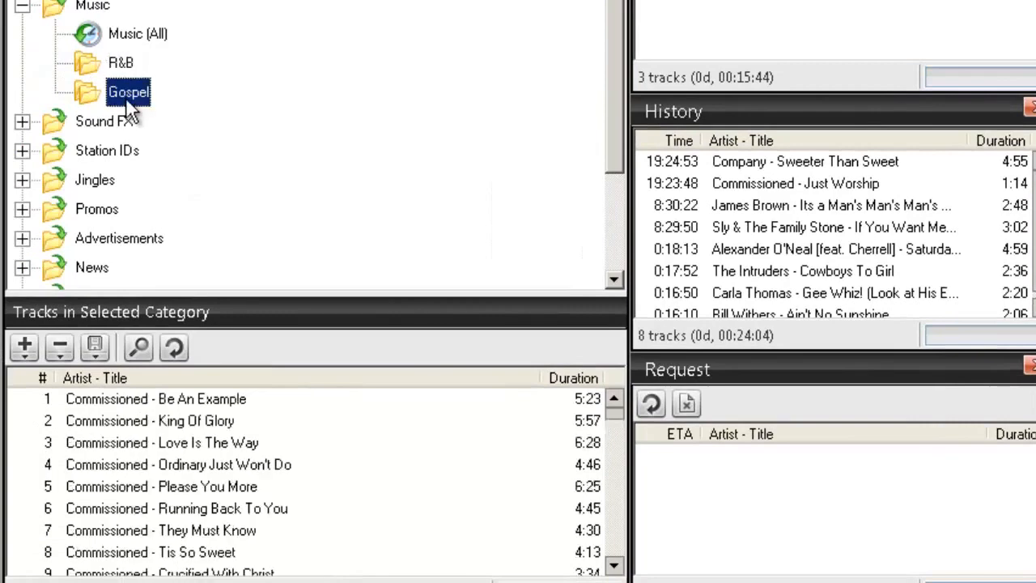
pyautogui.click(95, 346)
pyautogui.click(101, 376)
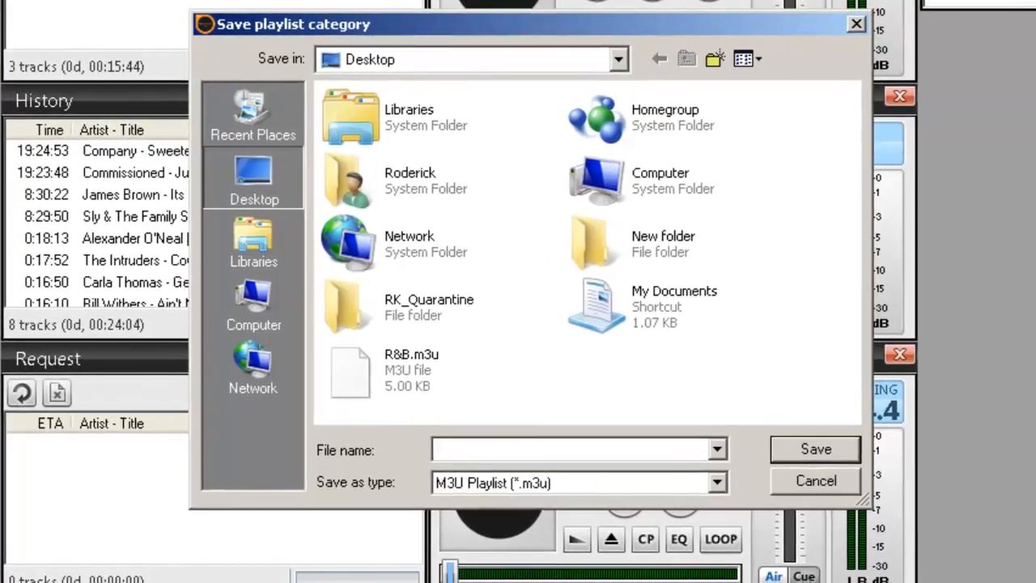
pyautogui.write('Gospel')
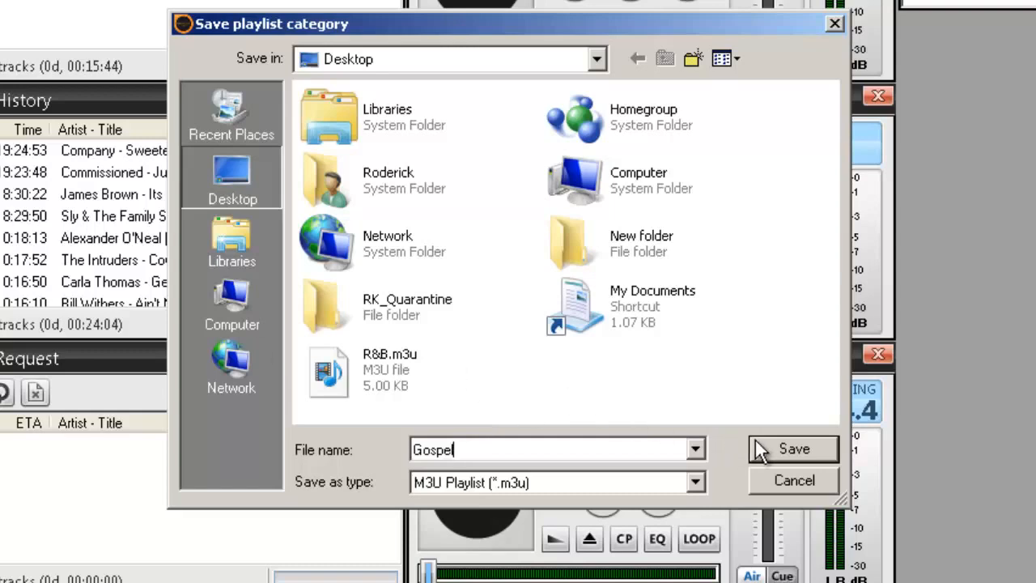
pyautogui.click(792, 449)
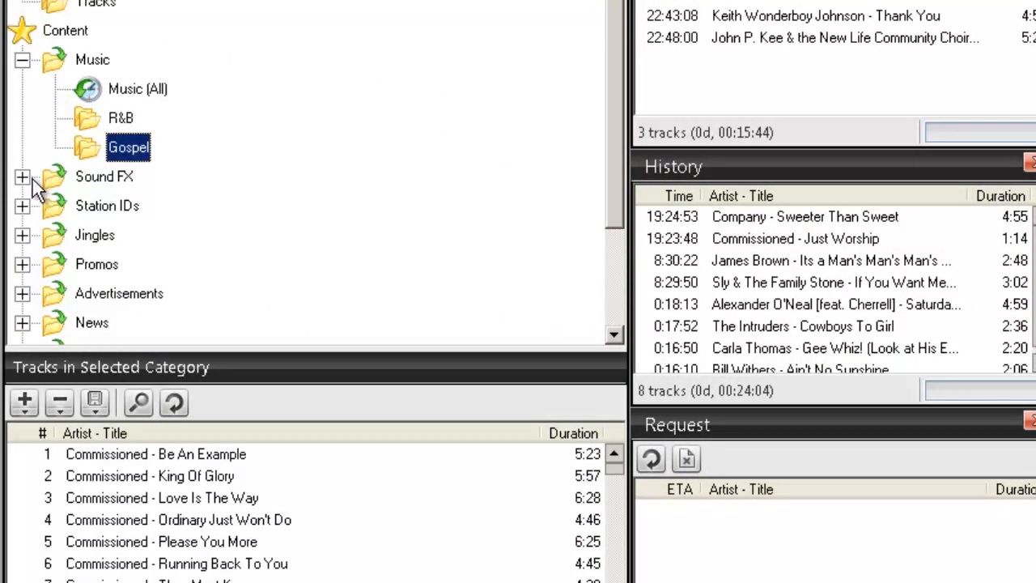
# Create a new category named Top Of The Hour under Station IDs
pyautogui.click(23, 206)
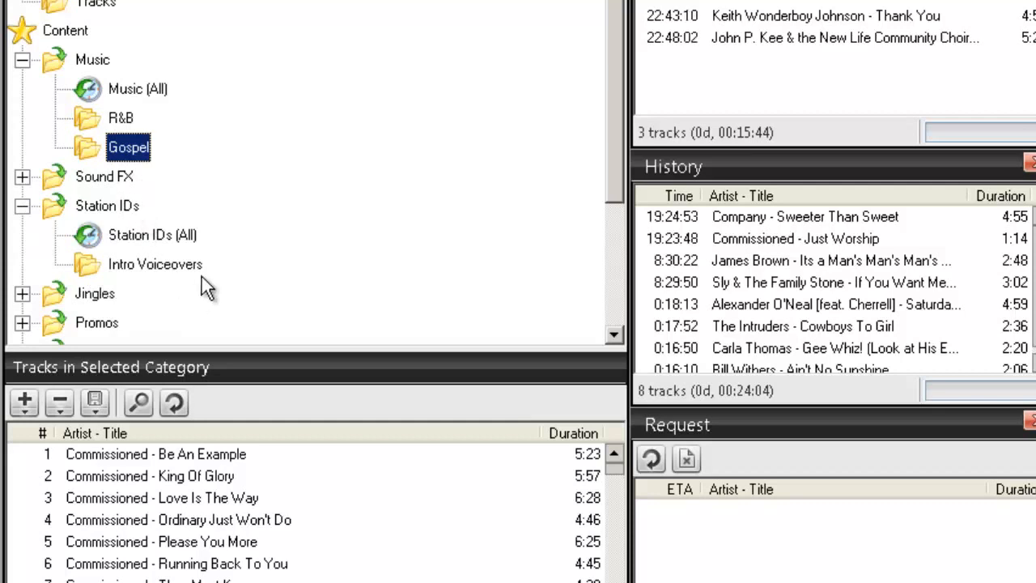
pyautogui.rightClick(105, 205)
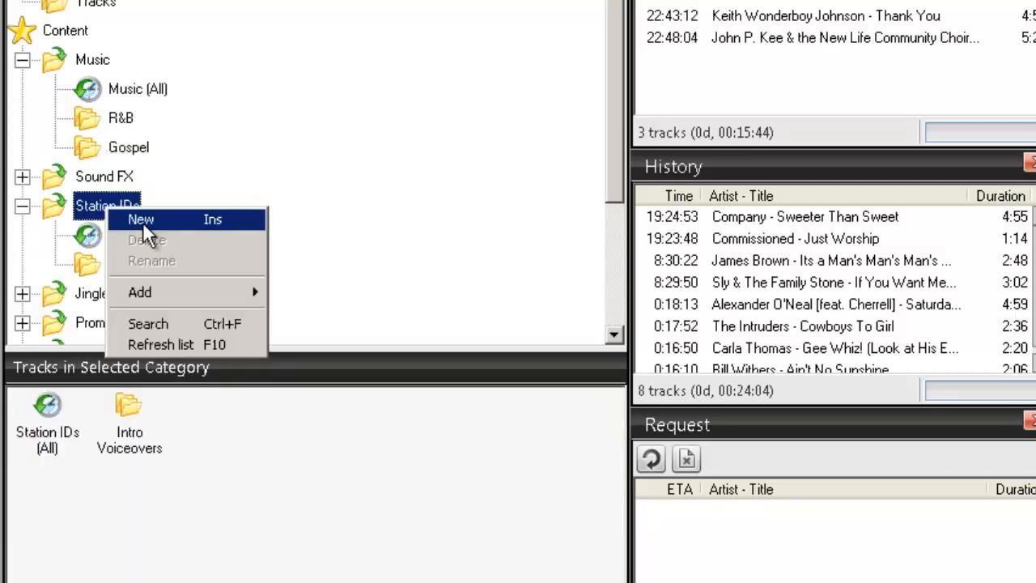
pyautogui.click(143, 220)
pyautogui.write('To')
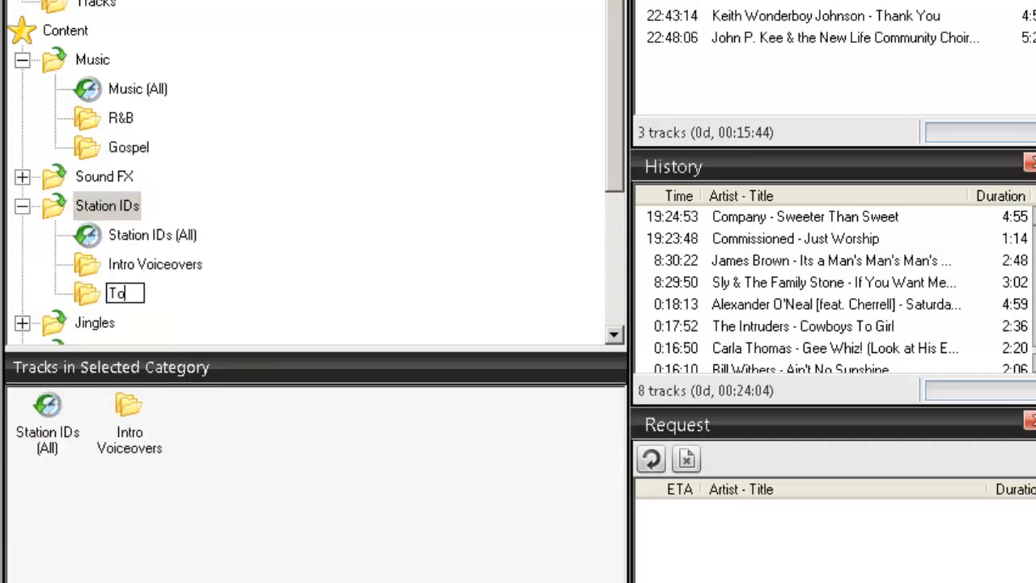
pyautogui.write('p Of The Ho')
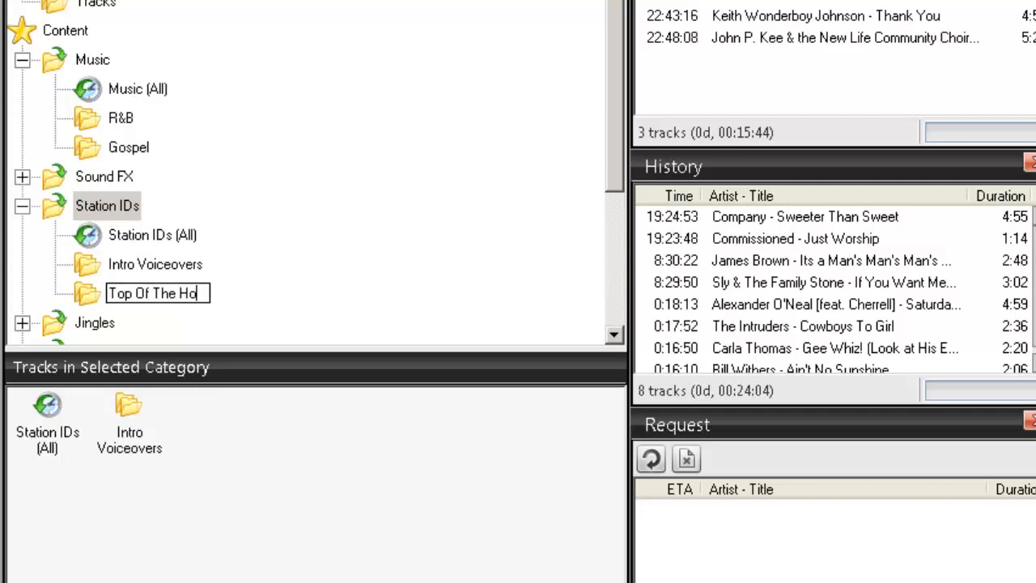
pyautogui.write('ur')
pyautogui.press('Return')
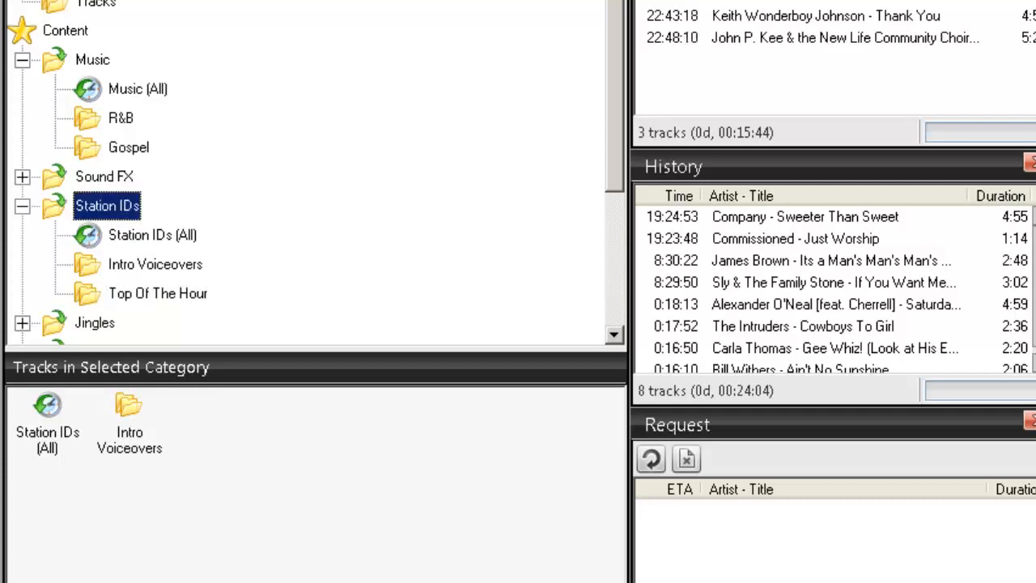
# Export the Intro Voiceovers category to the Desktop as an M3U playlist named Intro Voiceovers
pyautogui.click(161, 264)
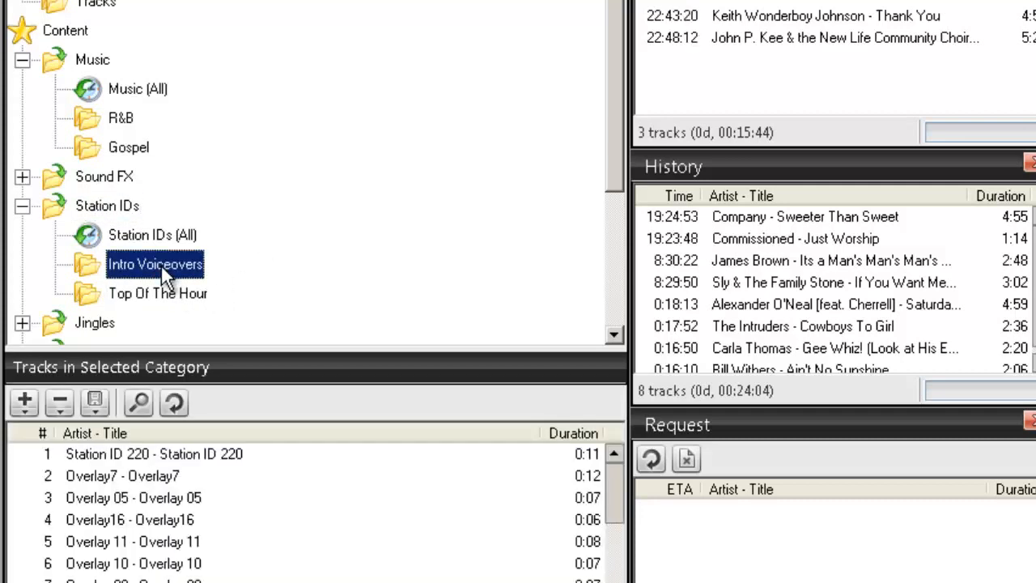
pyautogui.click(98, 407)
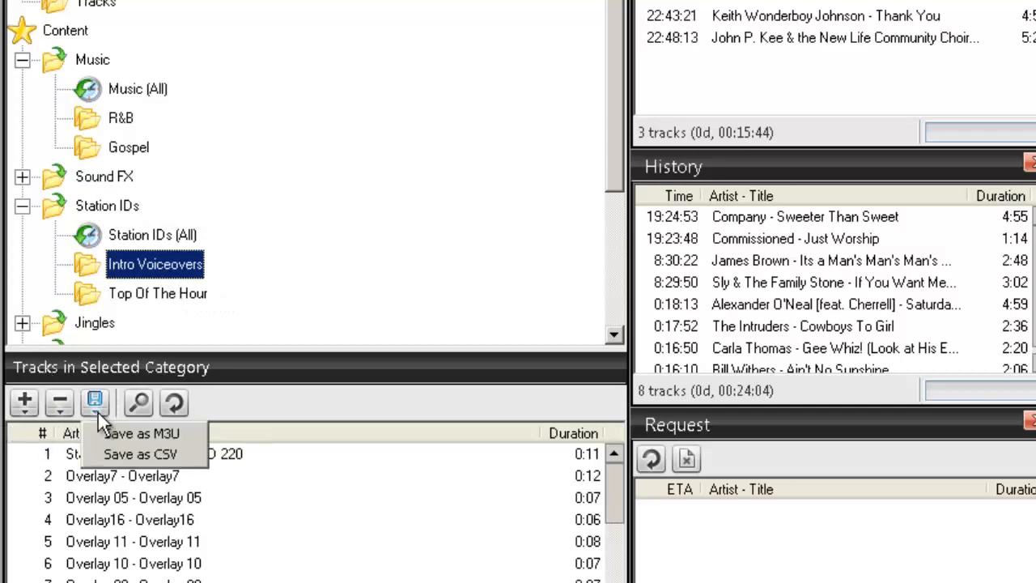
pyautogui.click(131, 437)
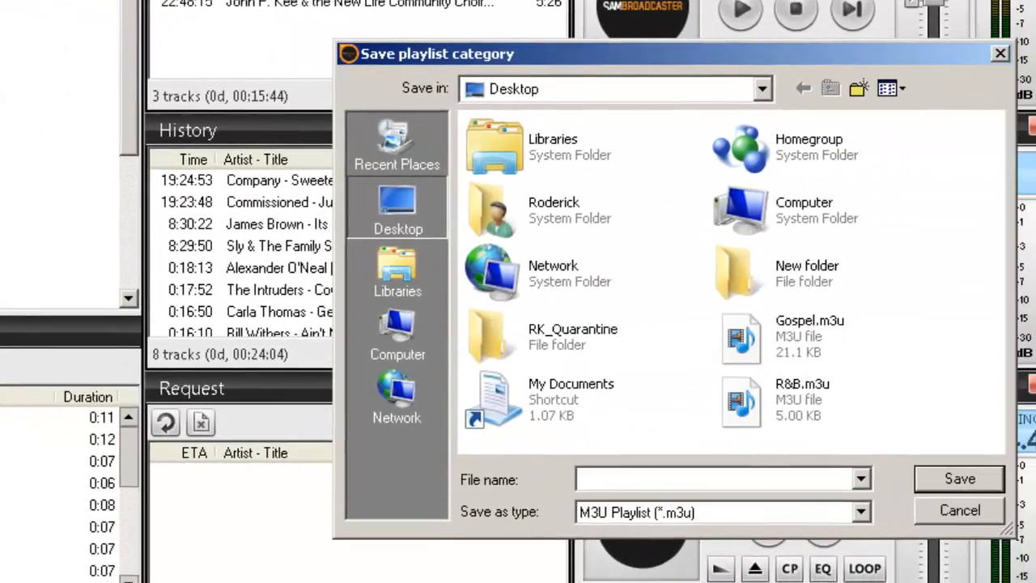
pyautogui.write('In')
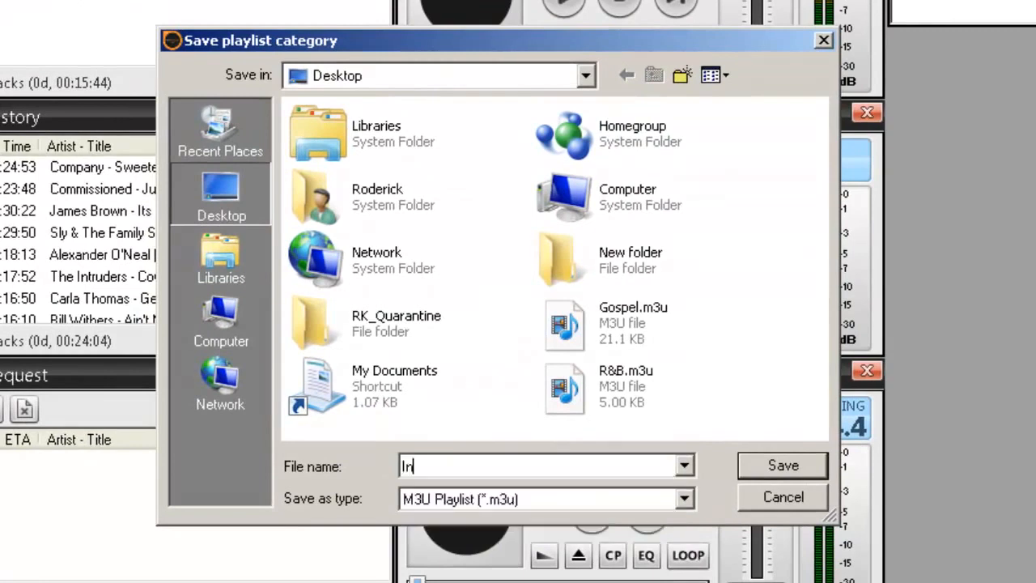
pyautogui.write('tro Voiceovers')
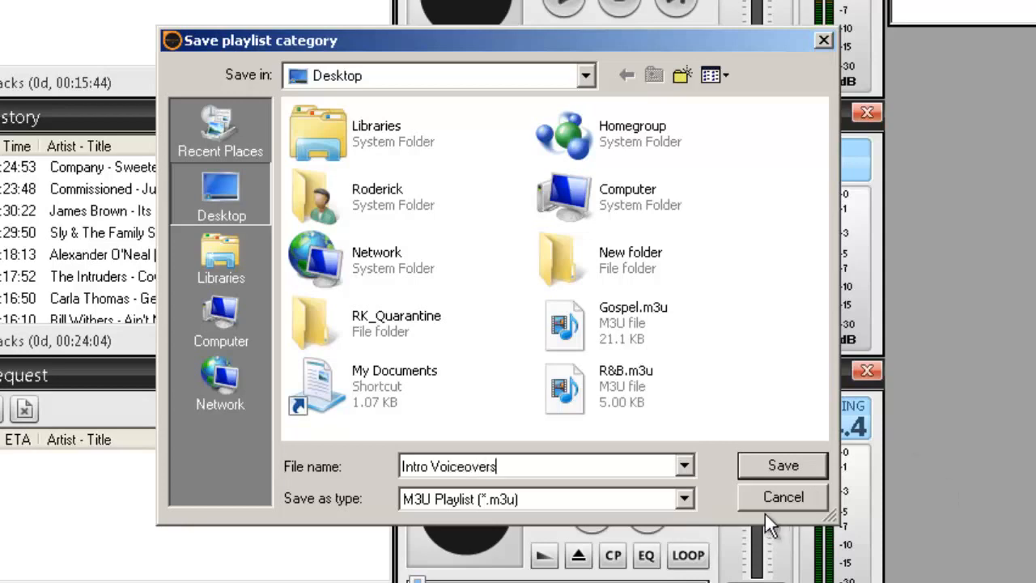
pyautogui.click(779, 466)
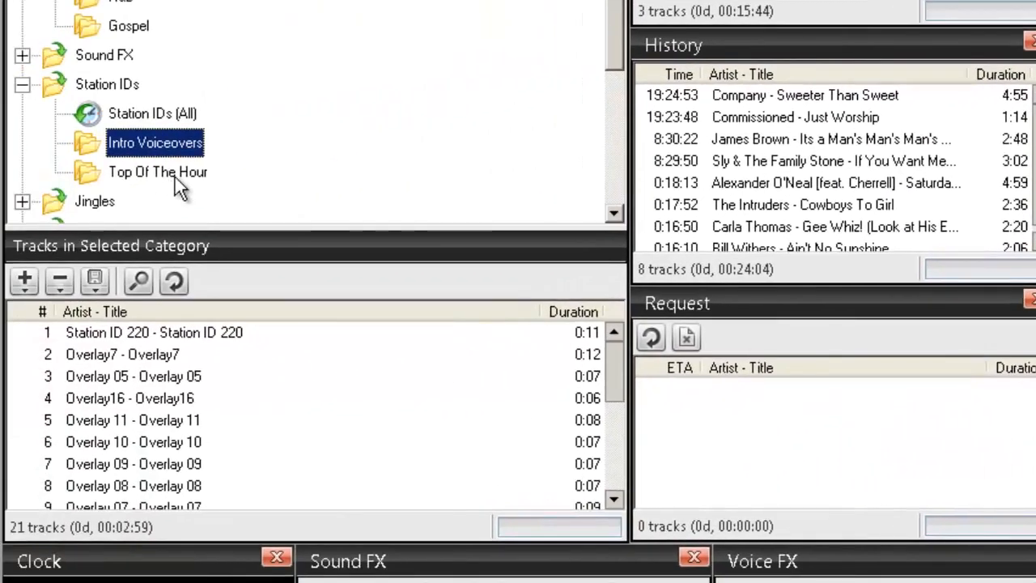
# Export the Top Of The Hour category to the Desktop as an M3U playlist named Top Of The Hour
pyautogui.click(175, 177)
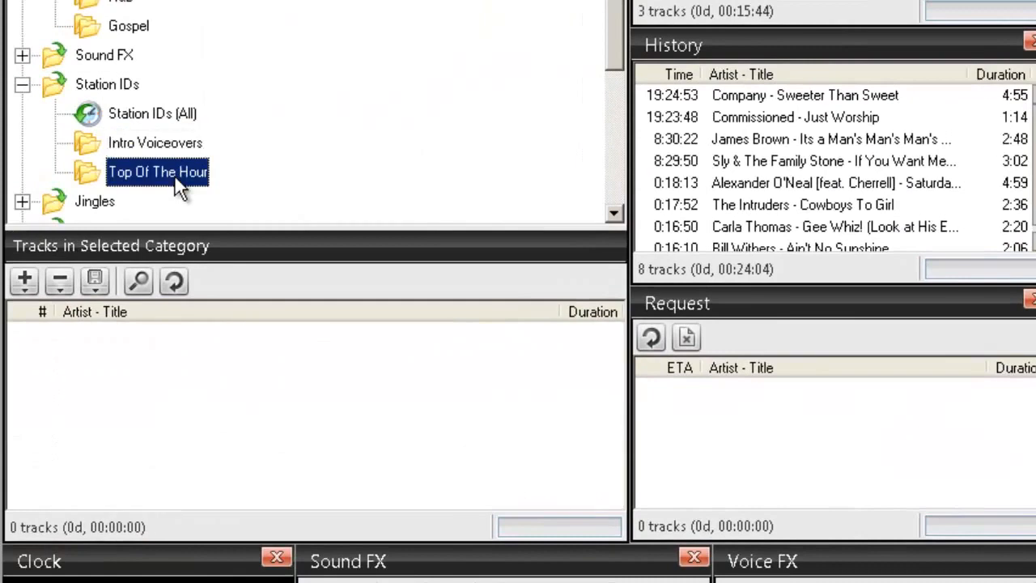
pyautogui.click(95, 283)
pyautogui.click(146, 312)
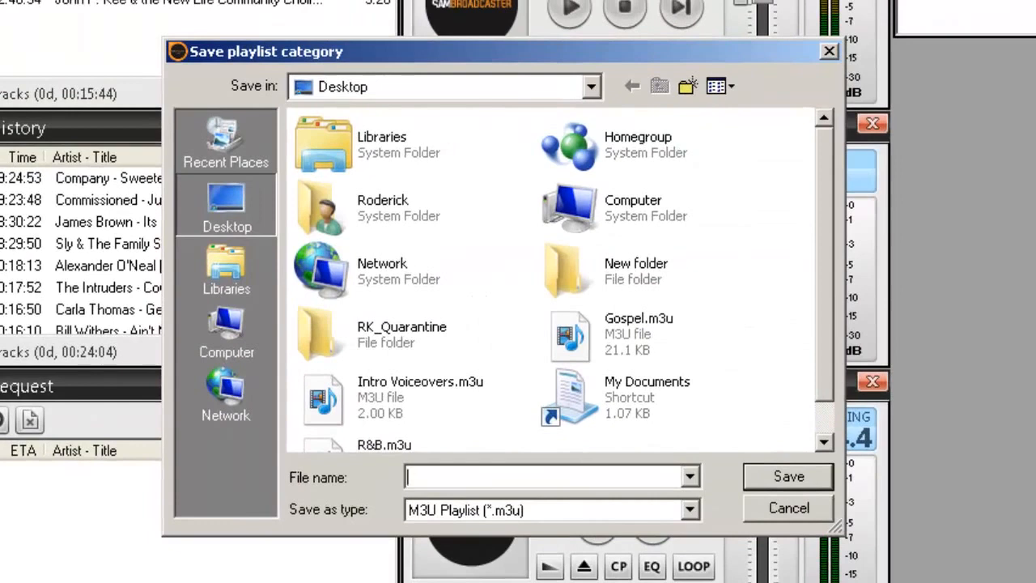
pyautogui.write('Top Of The Hour')
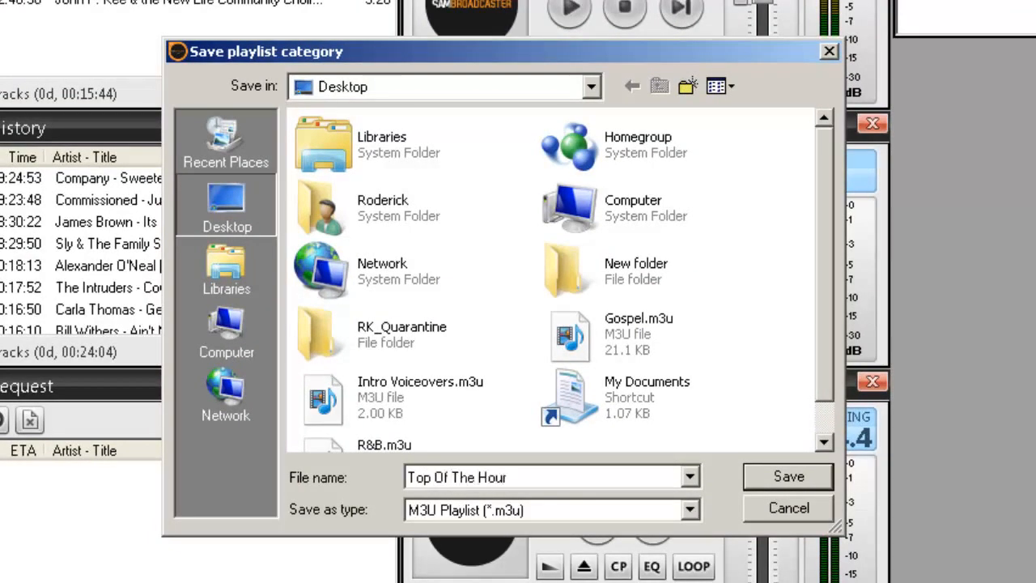
pyautogui.click(795, 466)
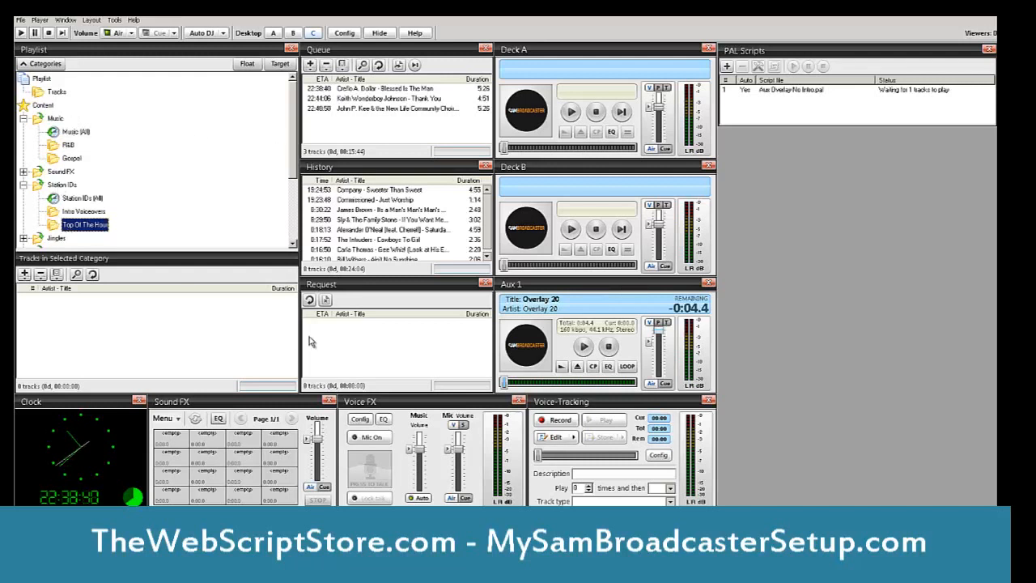
# Delete the R&B and Gospel categories from Music
pyautogui.rightClick(73, 148)
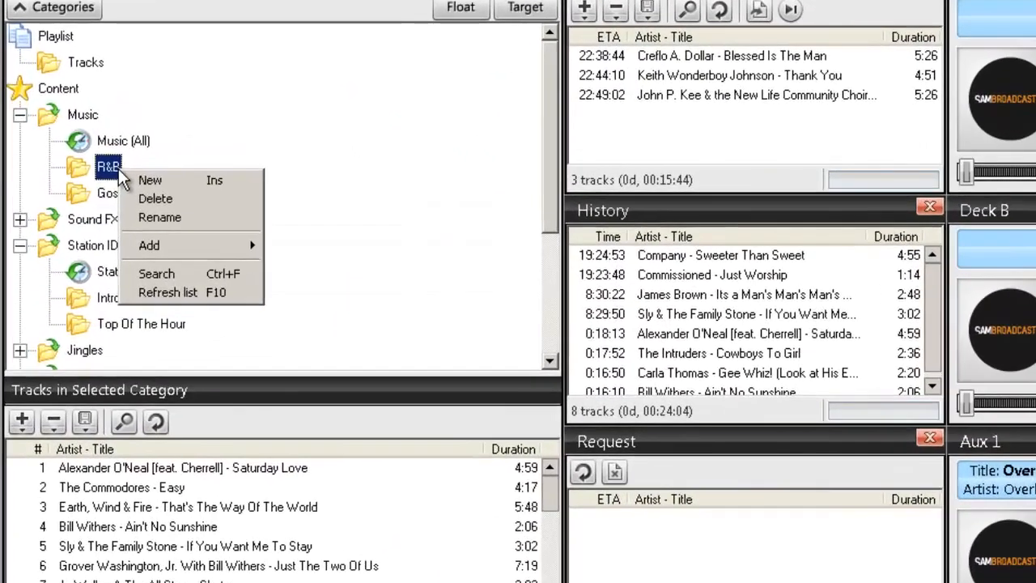
pyautogui.click(153, 197)
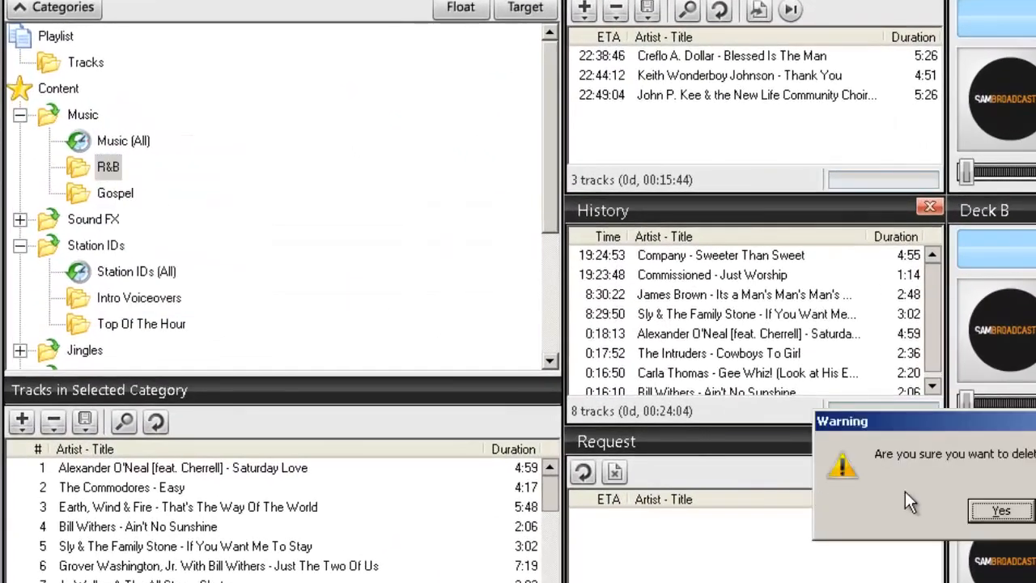
pyautogui.click(1000, 512)
pyautogui.rightClick(122, 165)
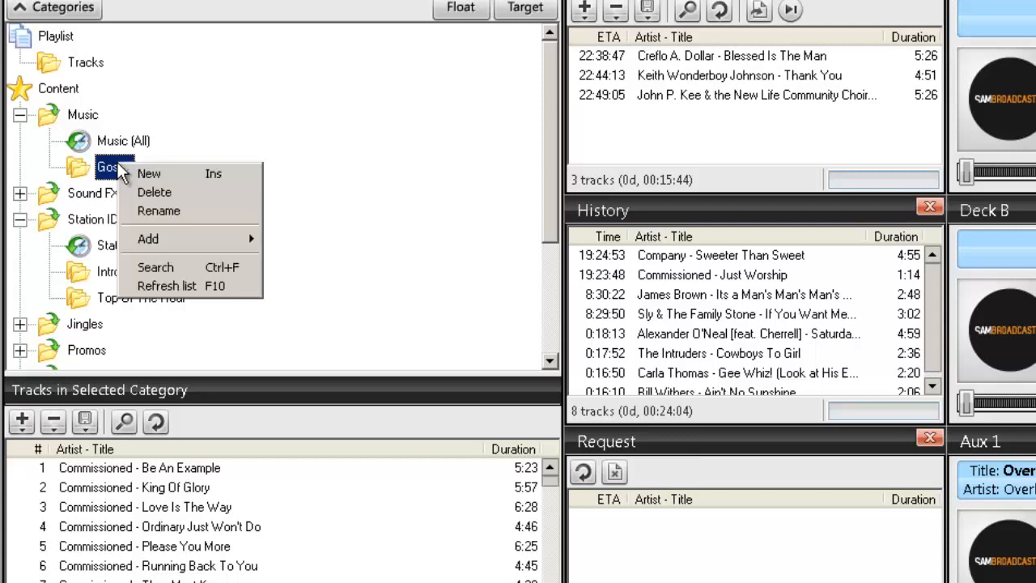
pyautogui.click(158, 193)
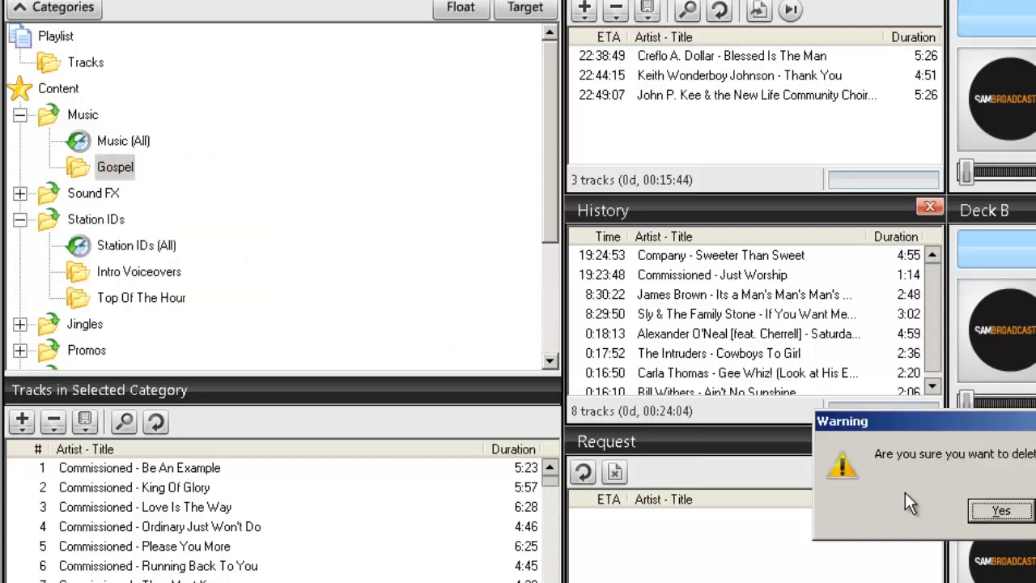
pyautogui.click(997, 511)
# Delete the Intro Voiceovers and Top Of The Hour categories from Station IDs
pyautogui.rightClick(155, 251)
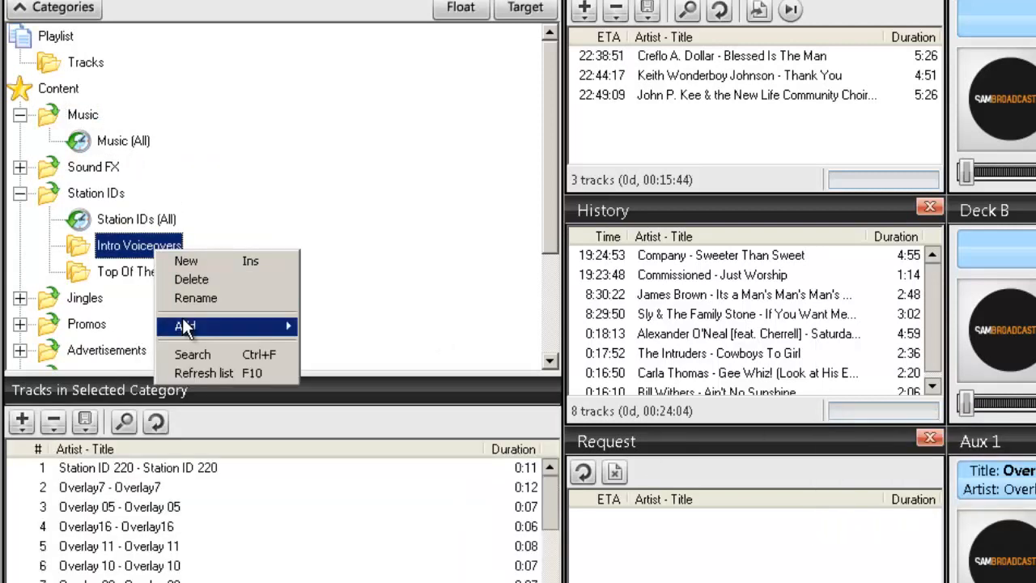
pyautogui.click(192, 280)
pyautogui.click(997, 511)
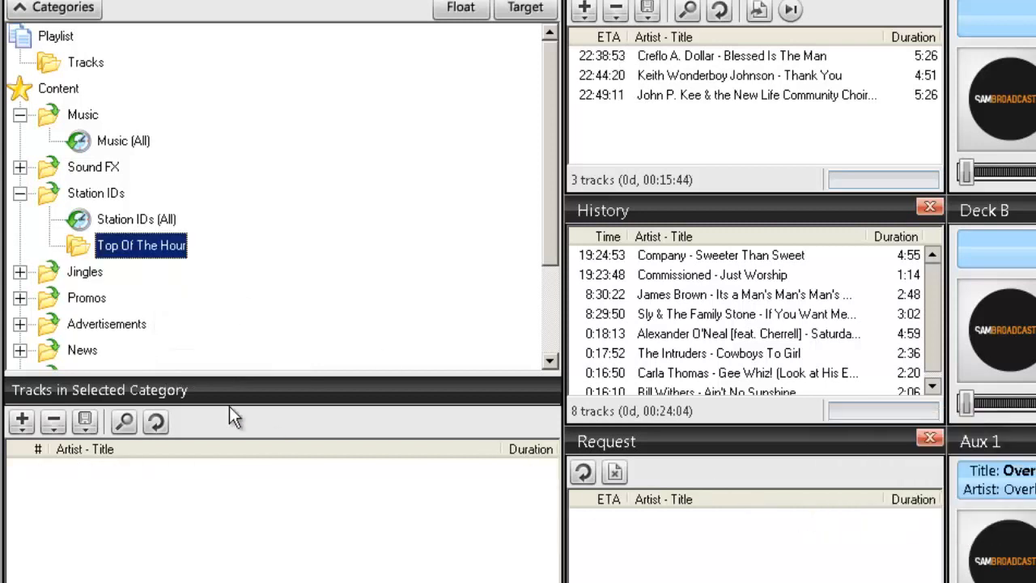
pyautogui.rightClick(185, 248)
pyautogui.click(219, 274)
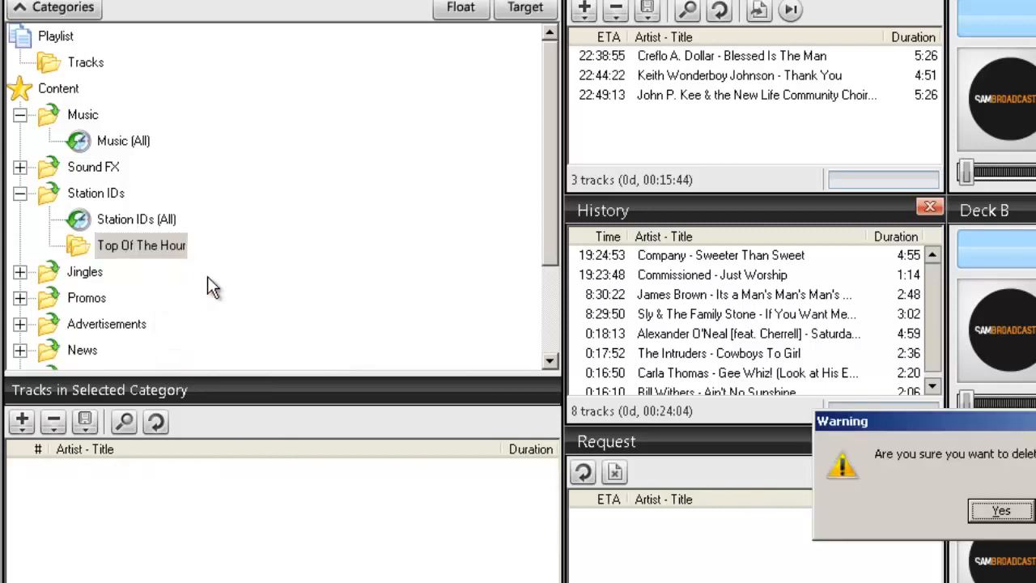
pyautogui.click(995, 512)
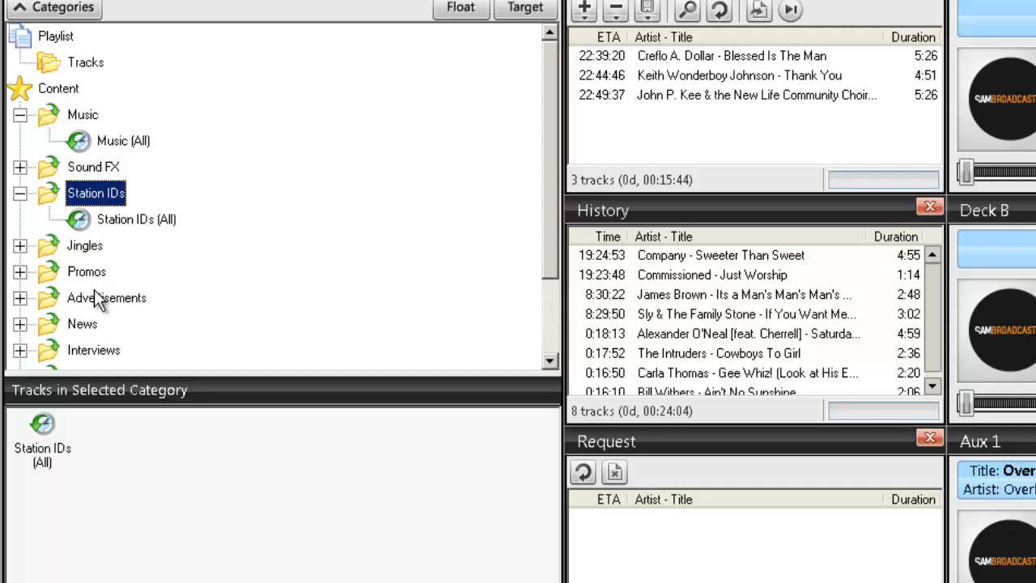
# Create two new categories named R&B and Gospel under Music
pyautogui.click(83, 116)
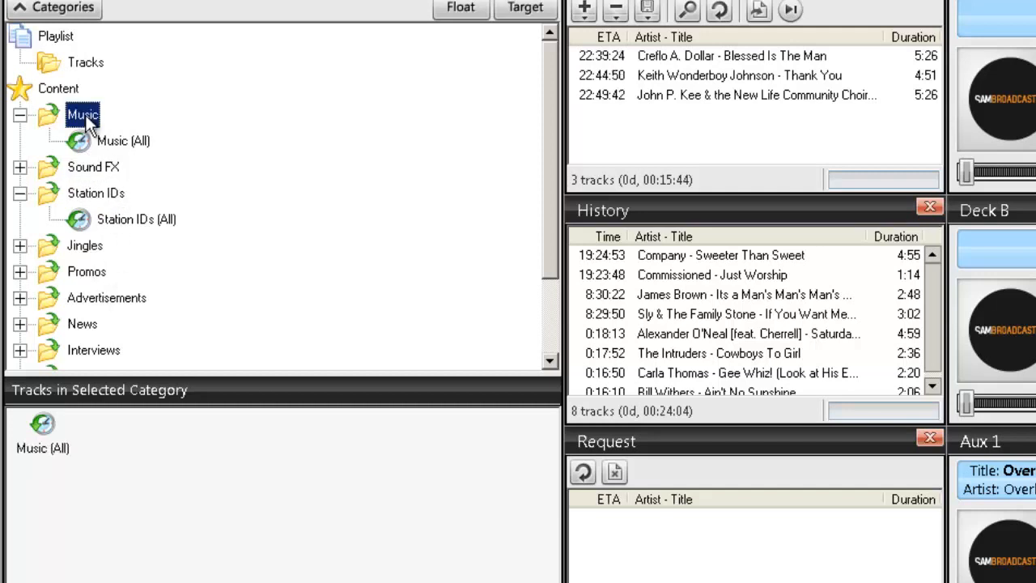
pyautogui.rightClick(86, 119)
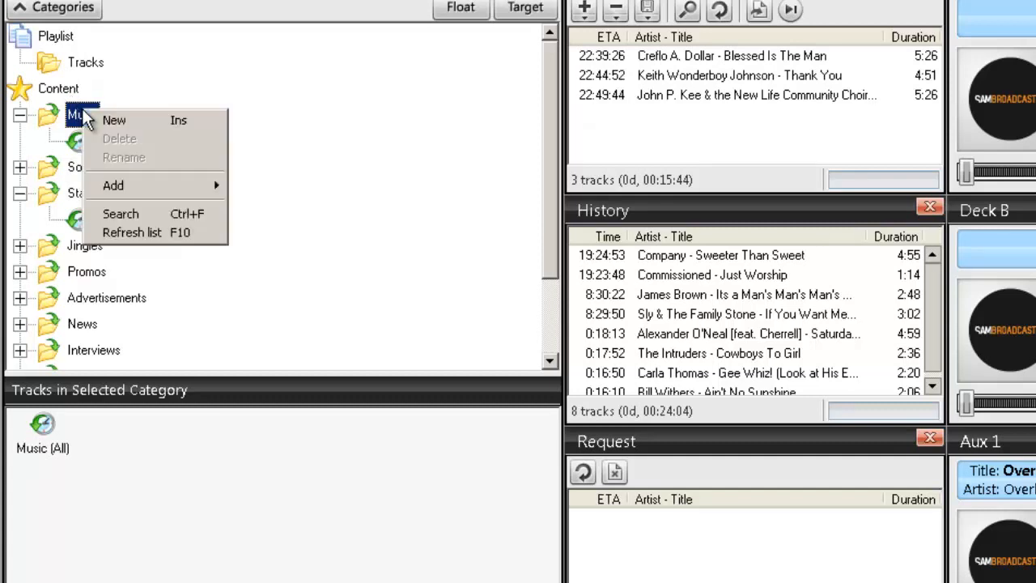
pyautogui.click(106, 120)
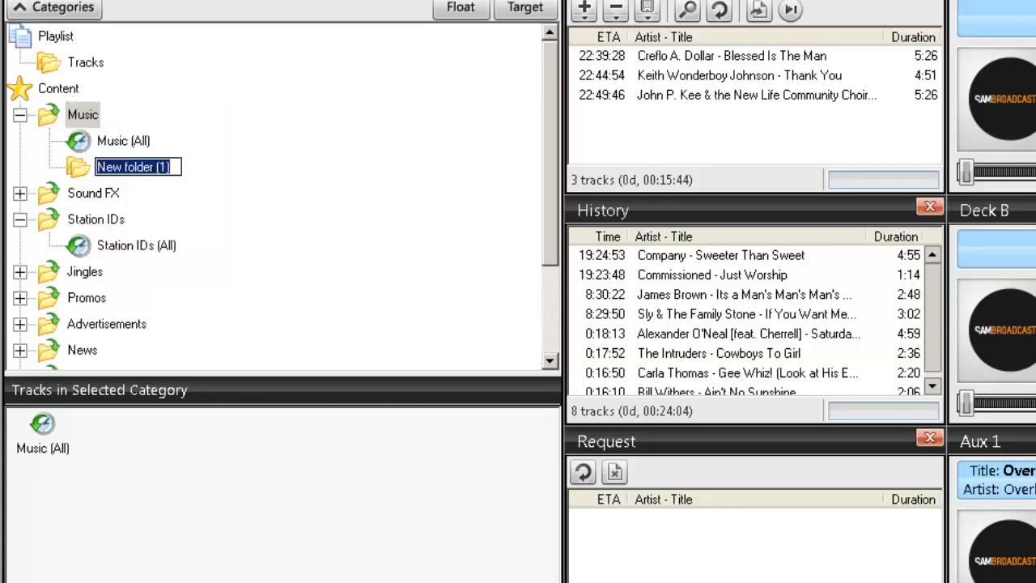
pyautogui.write('R&B')
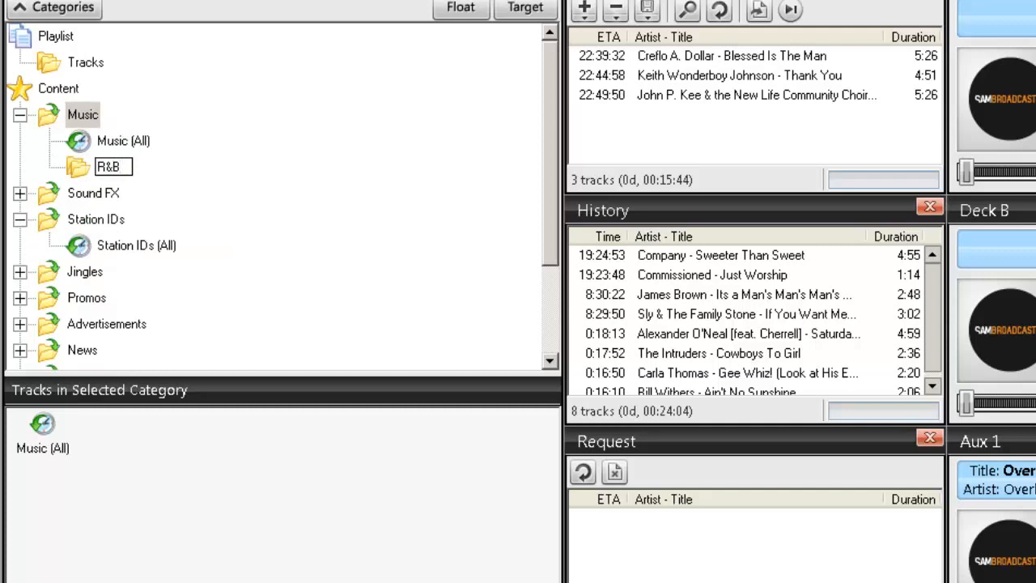
pyautogui.press('Return')
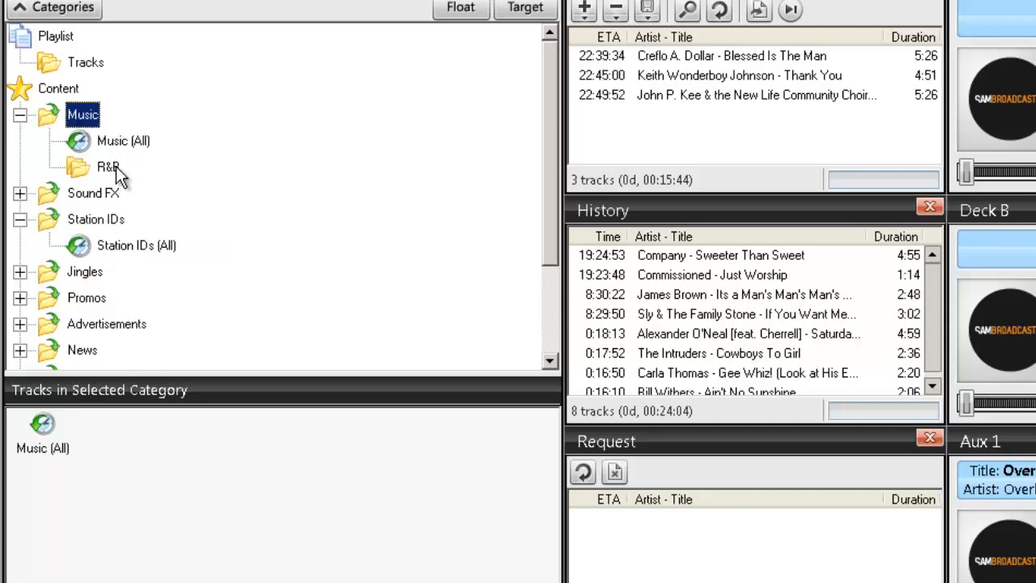
pyautogui.rightClick(83, 116)
pyautogui.click(117, 131)
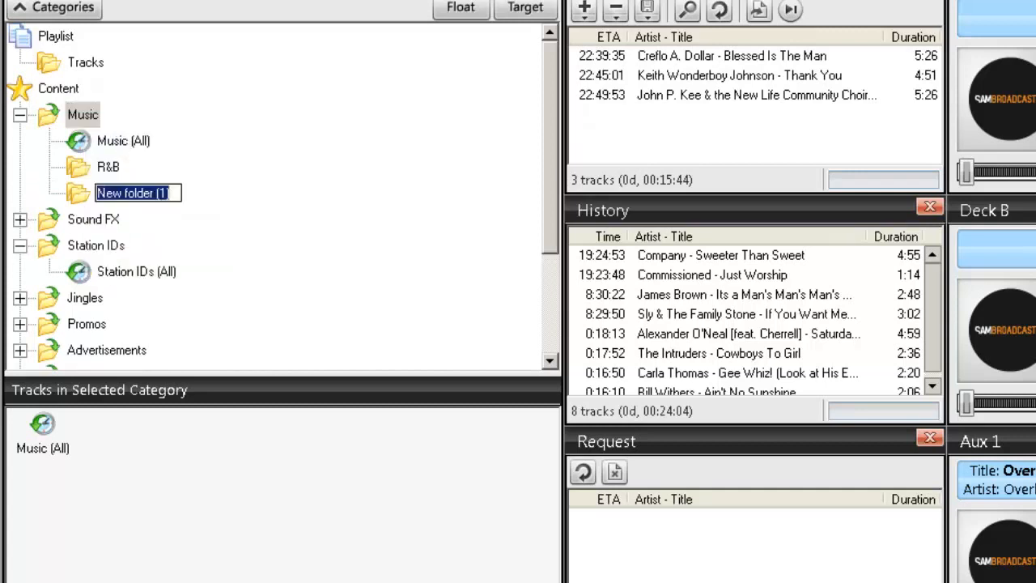
pyautogui.write('Gospel')
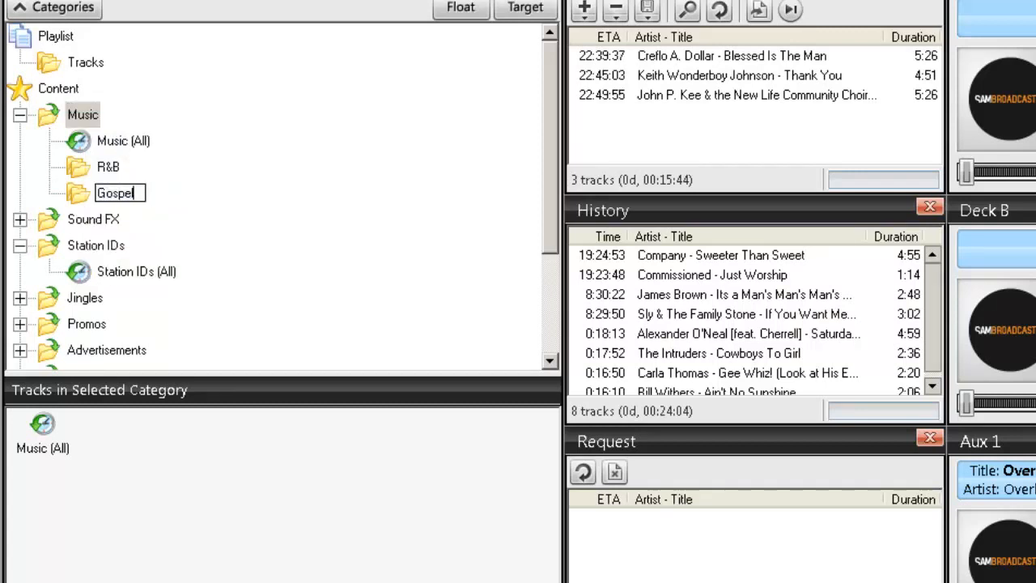
pyautogui.press('Return')
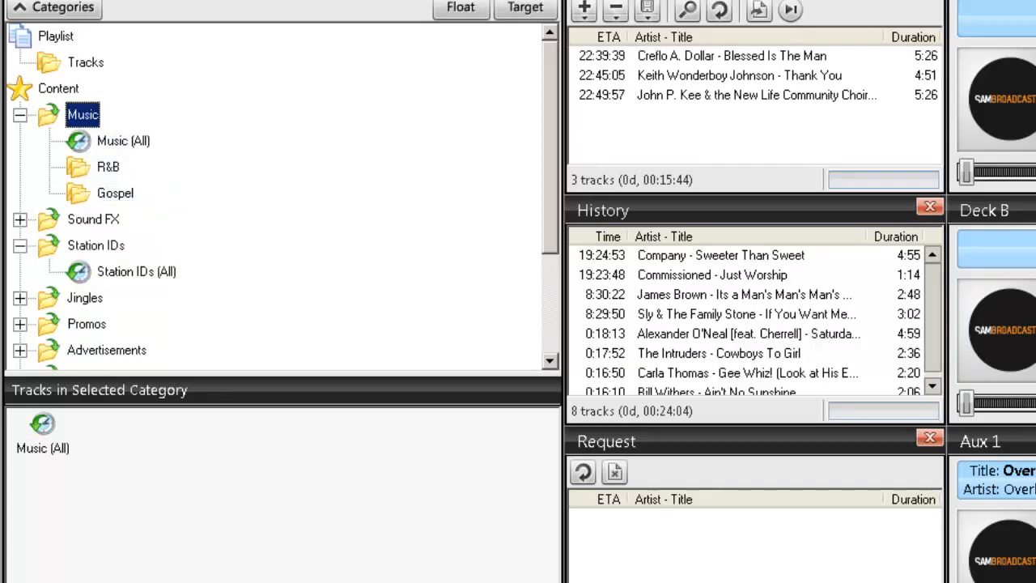
# Add the playlist file R&B.m3u from the Desktop to the R&B category
pyautogui.click(110, 170)
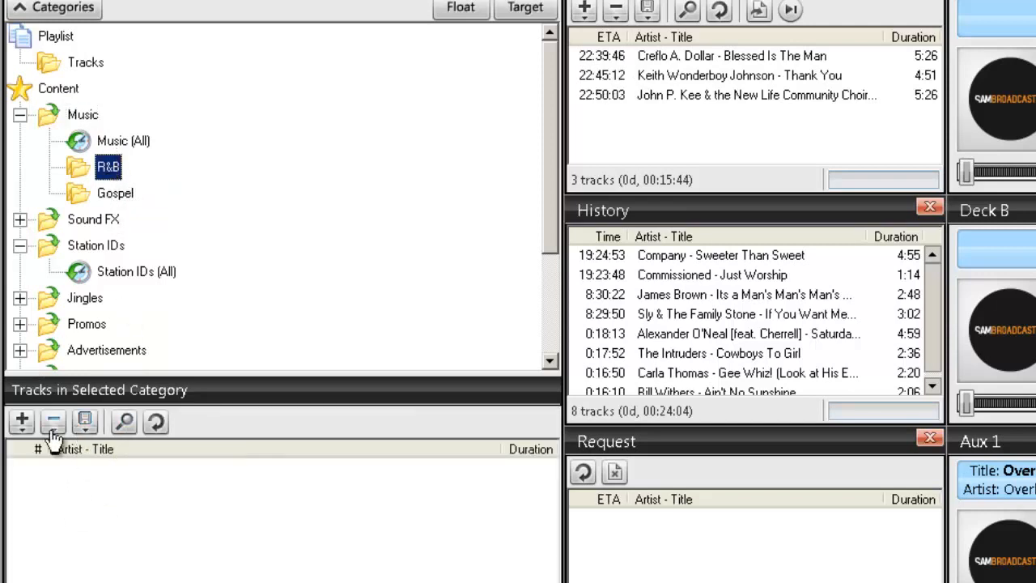
pyautogui.click(22, 422)
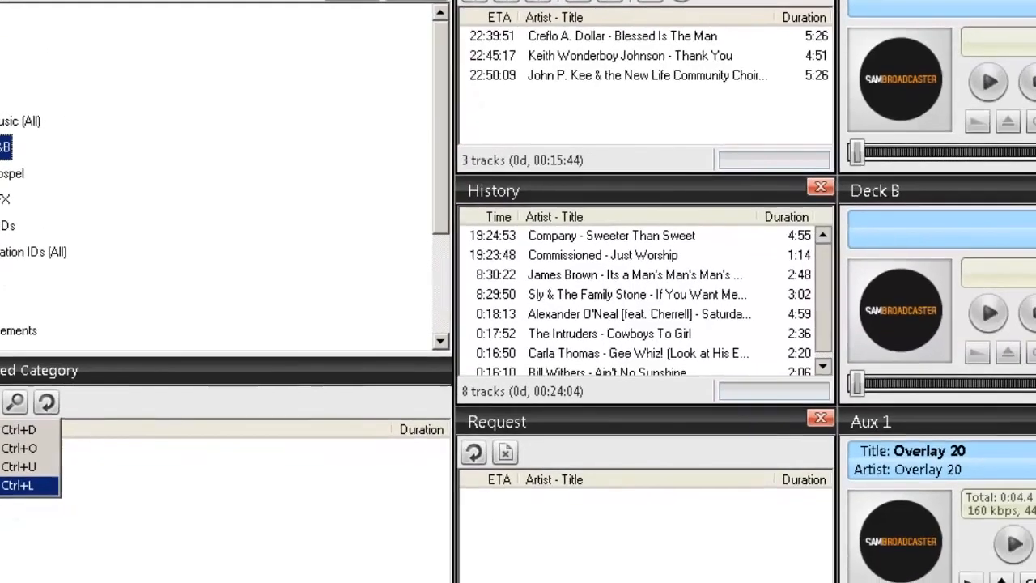
pyautogui.click(72, 505)
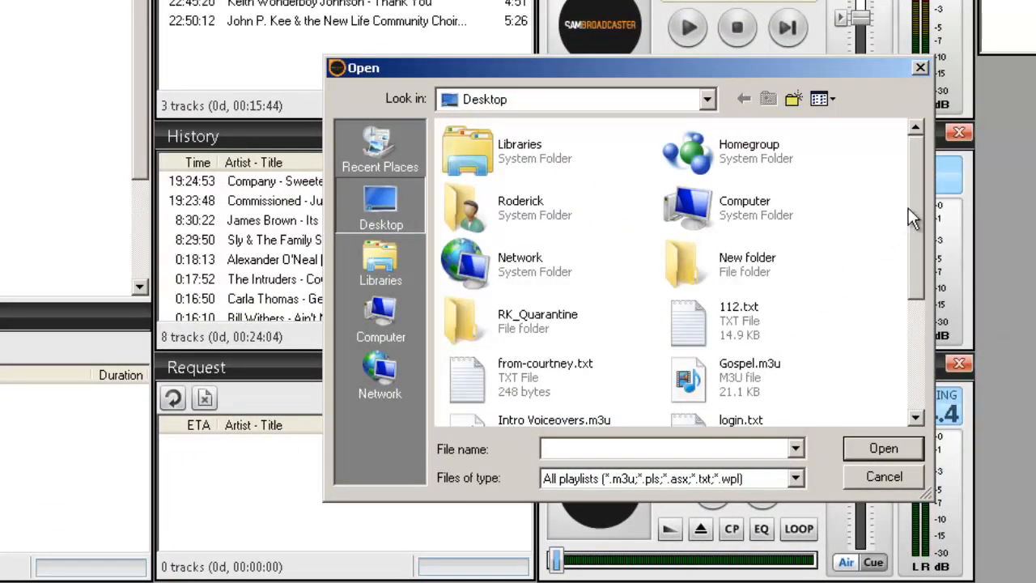
pyautogui.moveTo(909, 208); pyautogui.dragTo(911, 312)
pyautogui.click(735, 364)
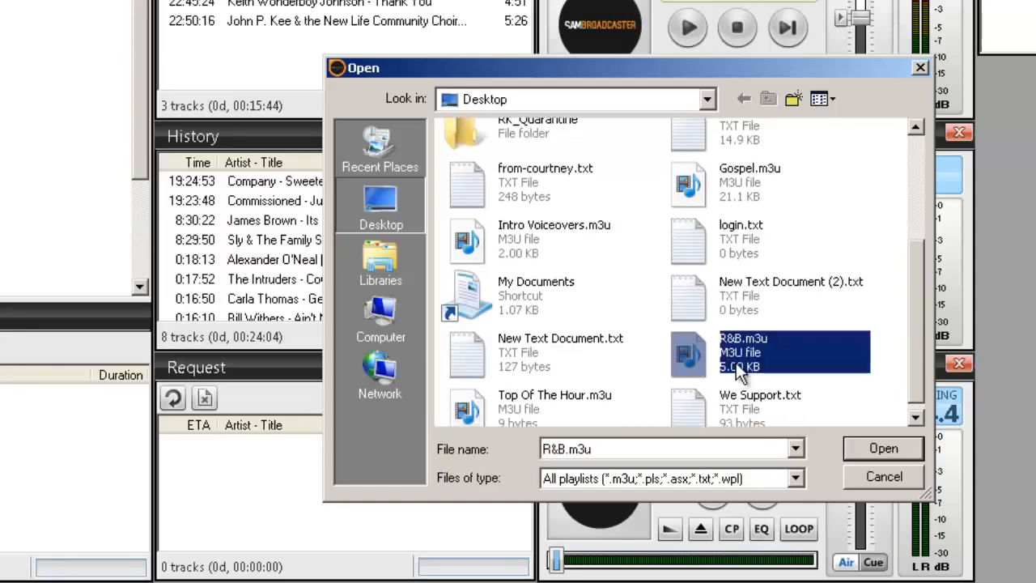
pyautogui.click(883, 448)
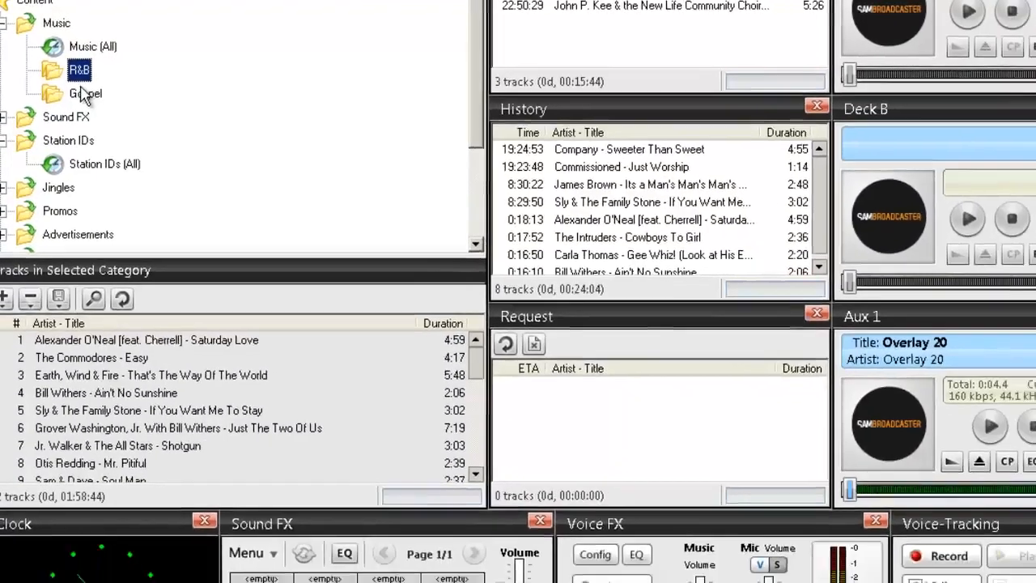
# Add the playlist file Gospel.m3u from the Desktop to the Gospel category
pyautogui.click(90, 103)
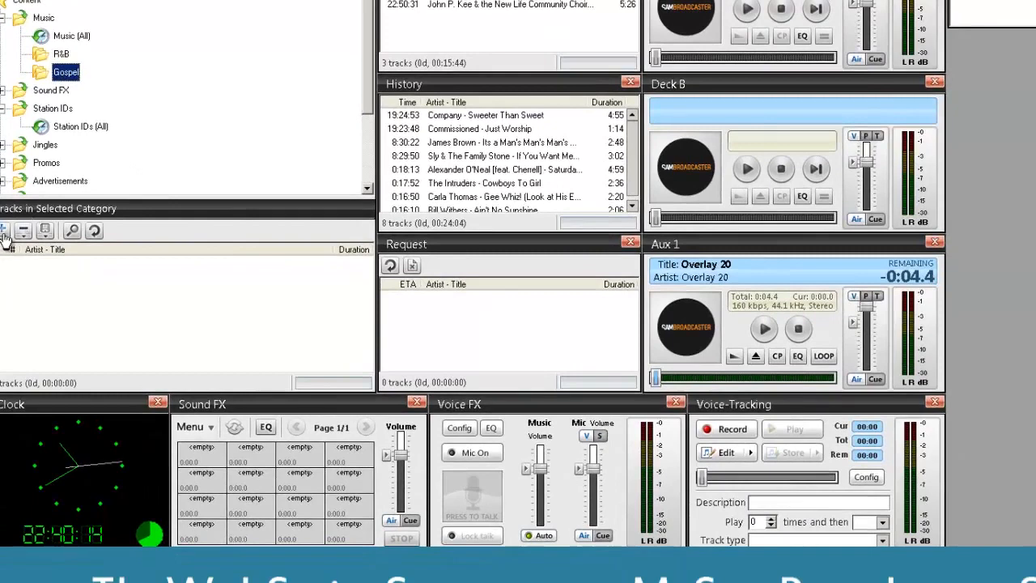
pyautogui.click(4, 248)
pyautogui.click(24, 288)
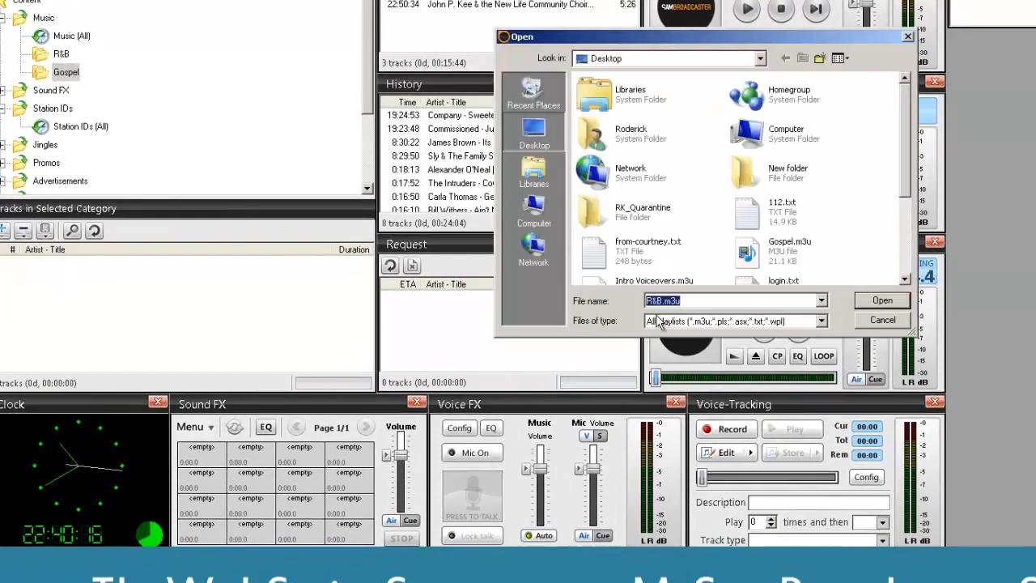
pyautogui.click(801, 247)
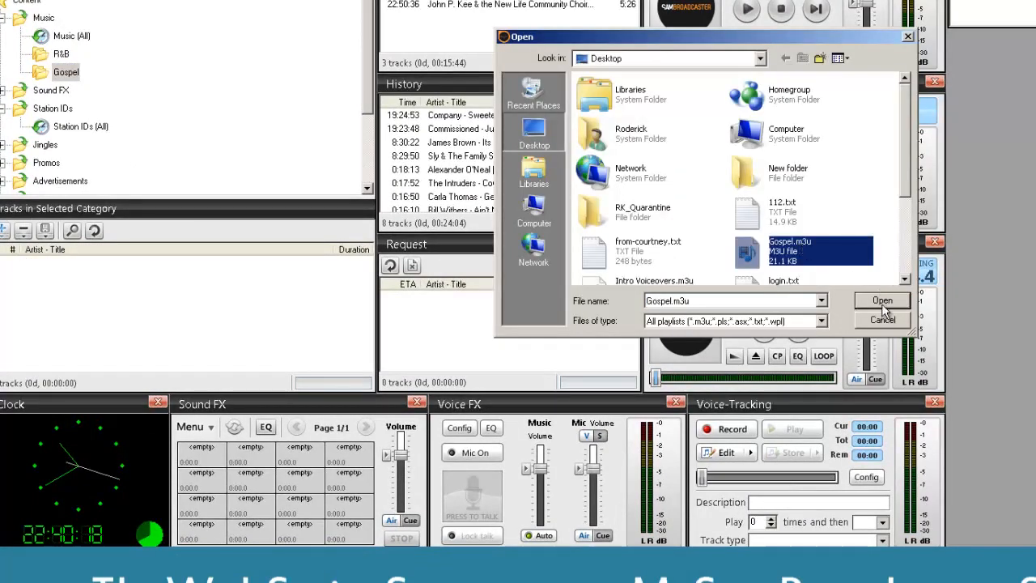
pyautogui.click(882, 300)
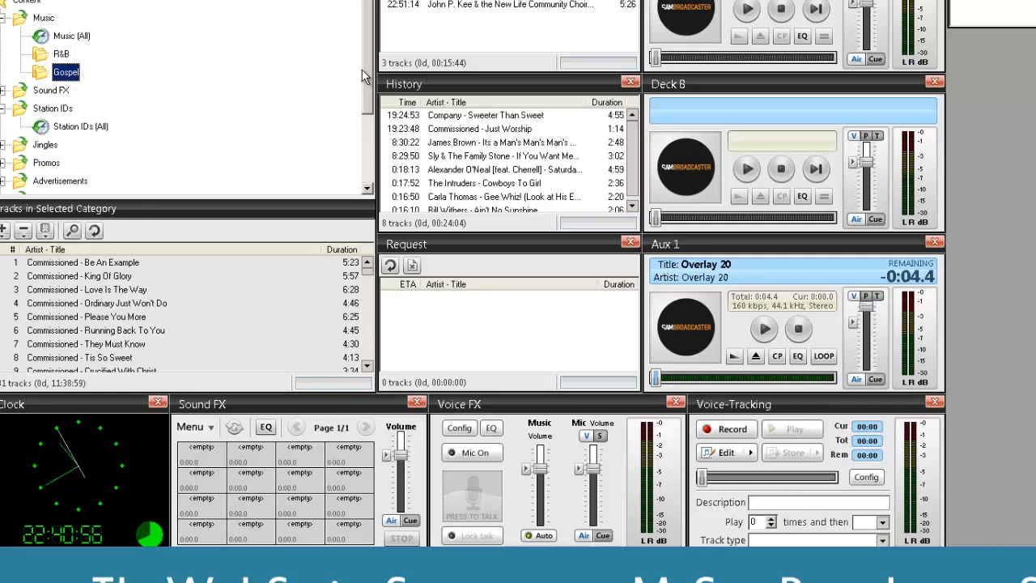
# Create a new category named Intro Voiceovers under Station IDs
pyautogui.click(54, 109)
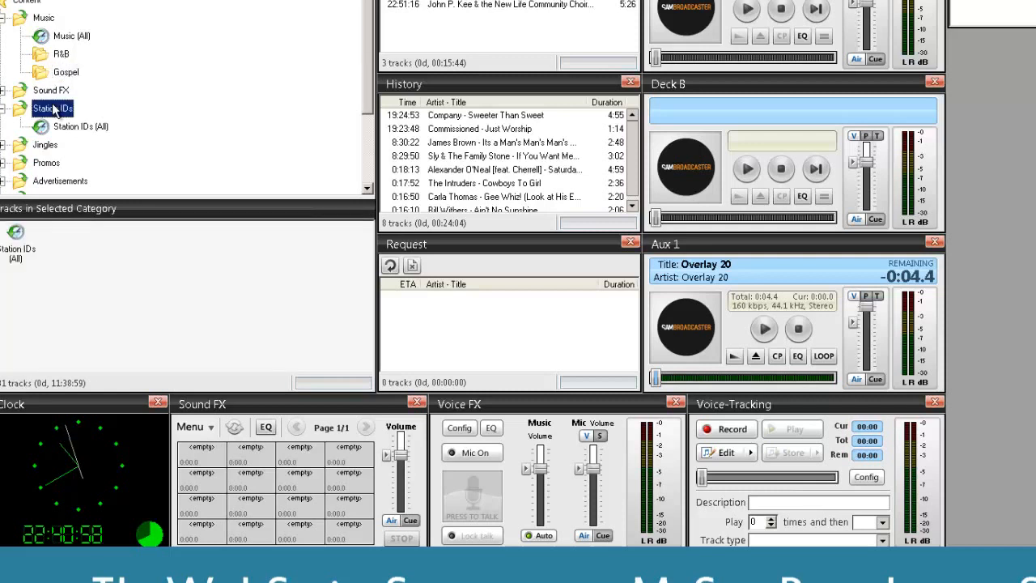
pyautogui.rightClick(54, 107)
pyautogui.click(73, 112)
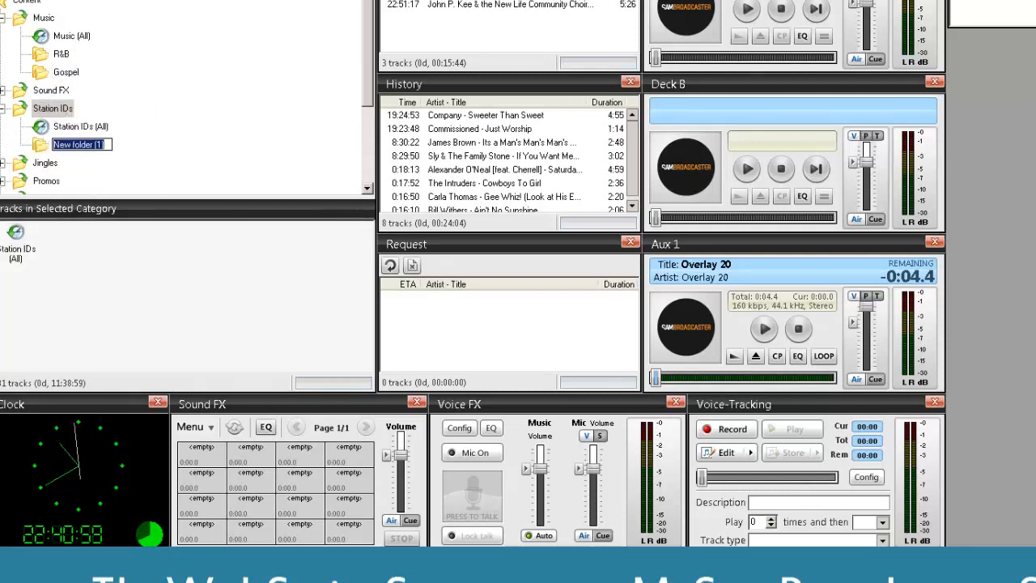
pyautogui.write('In')
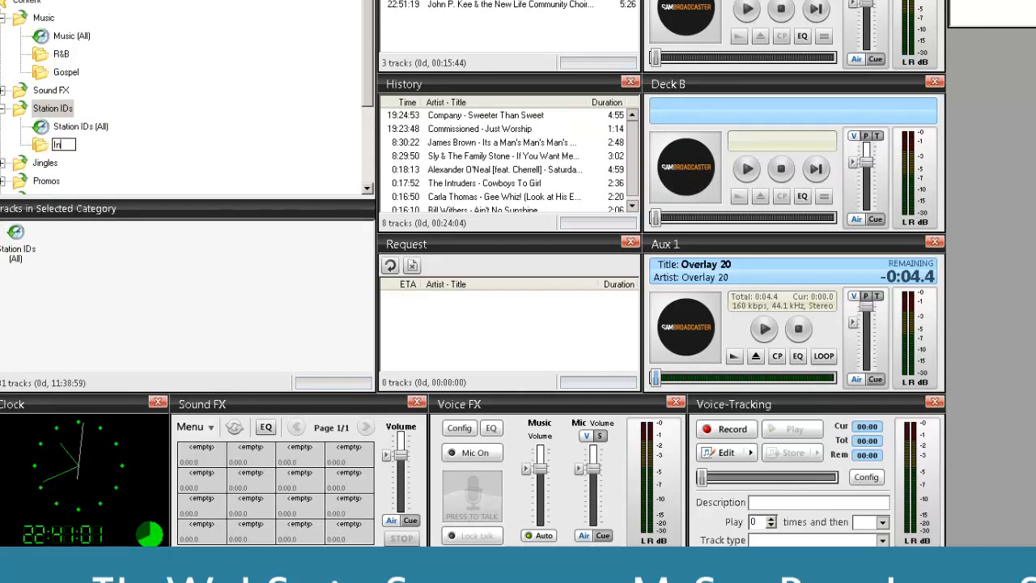
pyautogui.write('tro Voiceove')
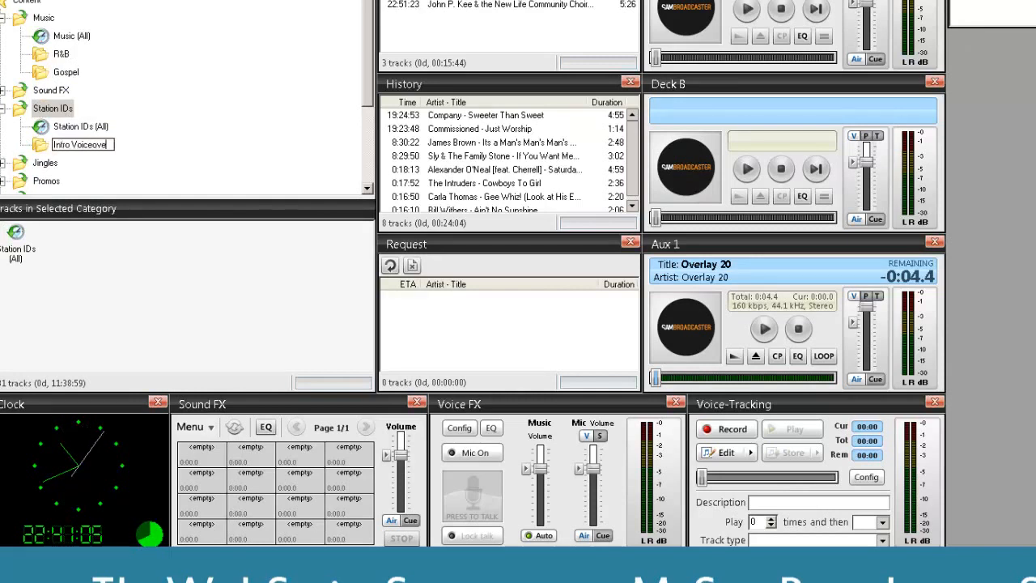
pyautogui.write('rs')
pyautogui.press('Return')
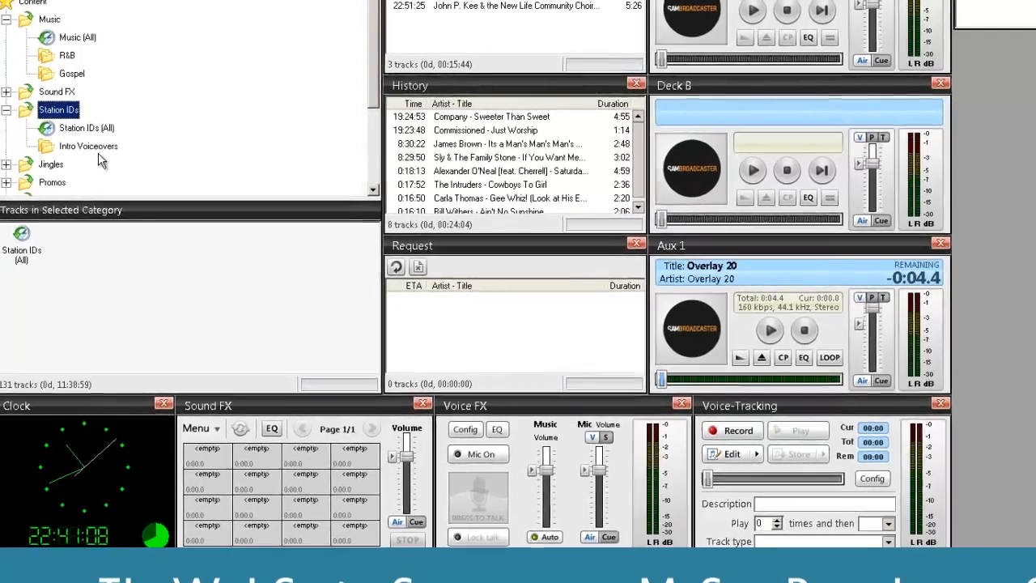
# Add the playlist file Intro Voiceovers.m3u from the Desktop to the Intro Voiceovers category
pyautogui.click(89, 146)
pyautogui.click(6, 231)
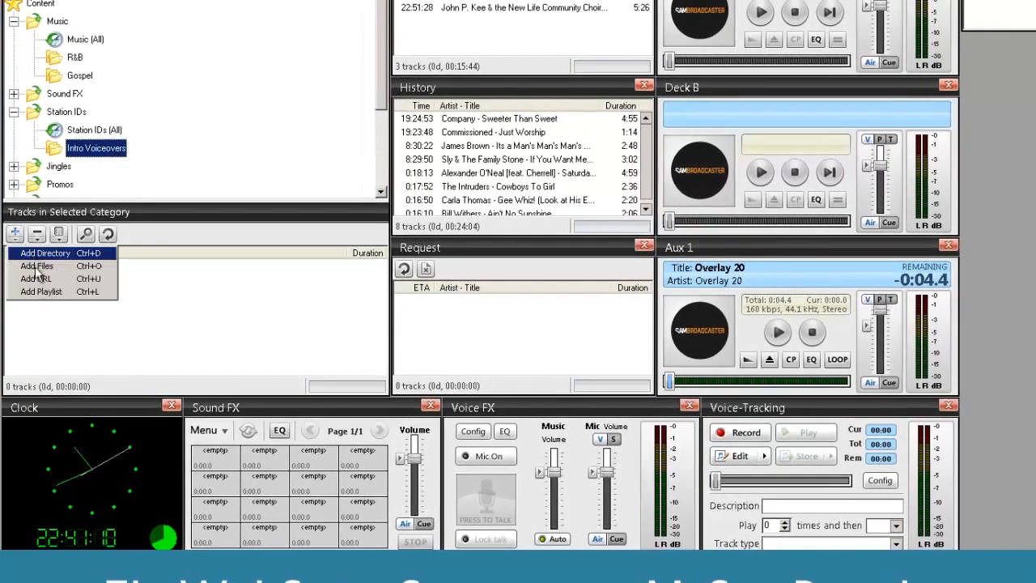
pyautogui.click(43, 290)
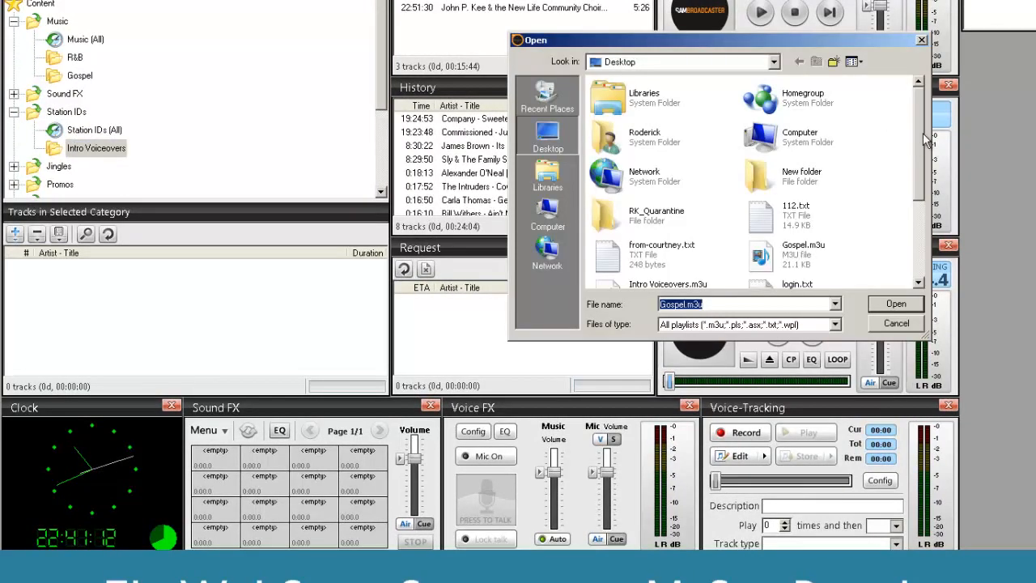
pyautogui.moveTo(919, 142); pyautogui.dragTo(908, 213)
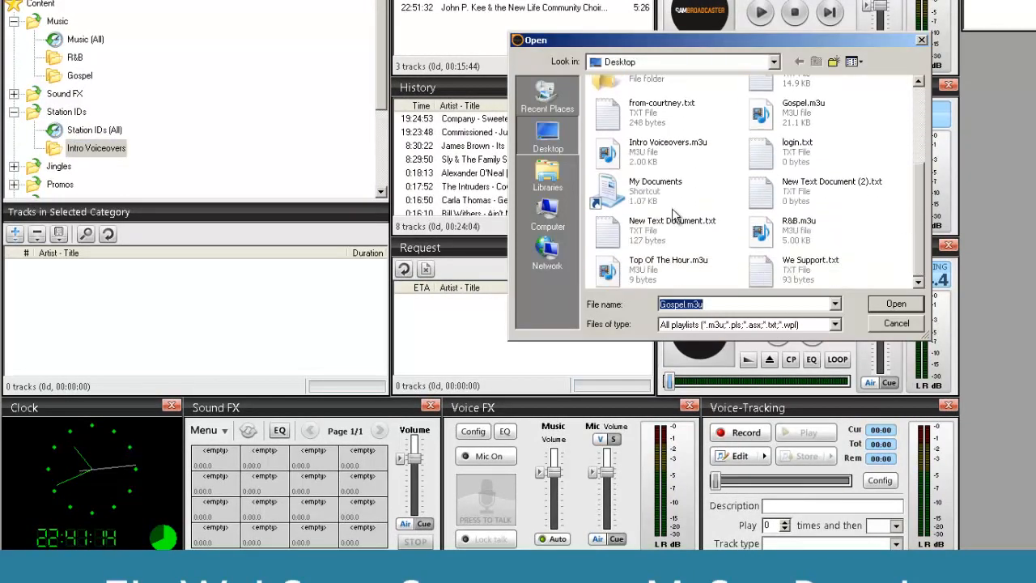
pyautogui.click(635, 156)
pyautogui.click(903, 306)
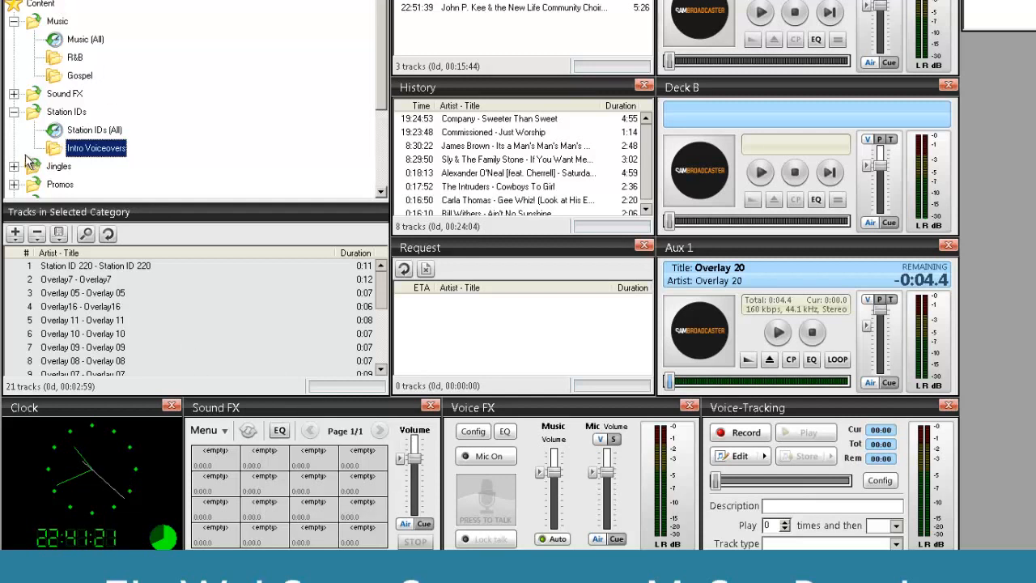
# Create a new category named 80's Hits under Music
pyautogui.click(56, 22)
pyautogui.rightClick(59, 23)
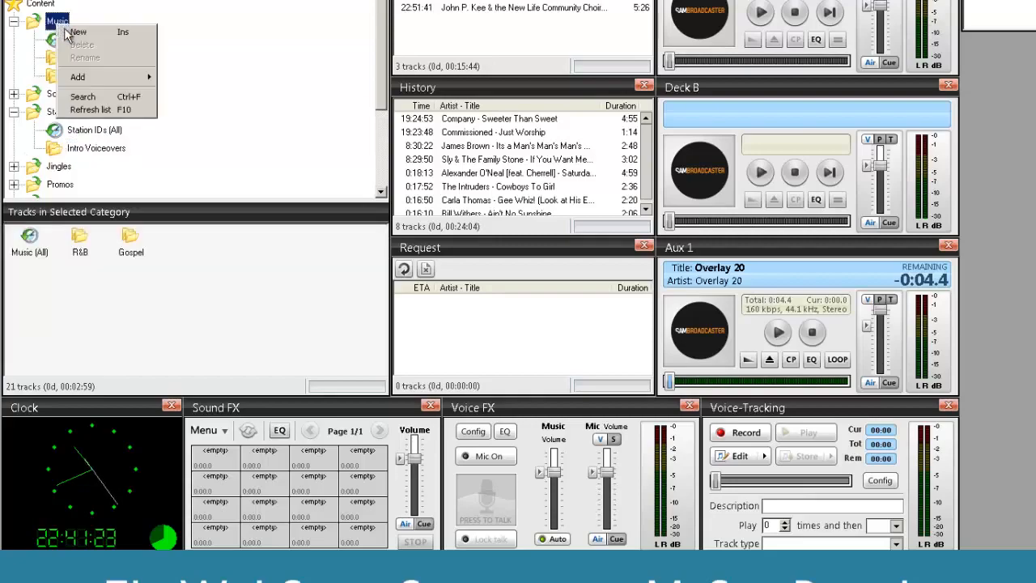
pyautogui.click(77, 32)
pyautogui.write('8')
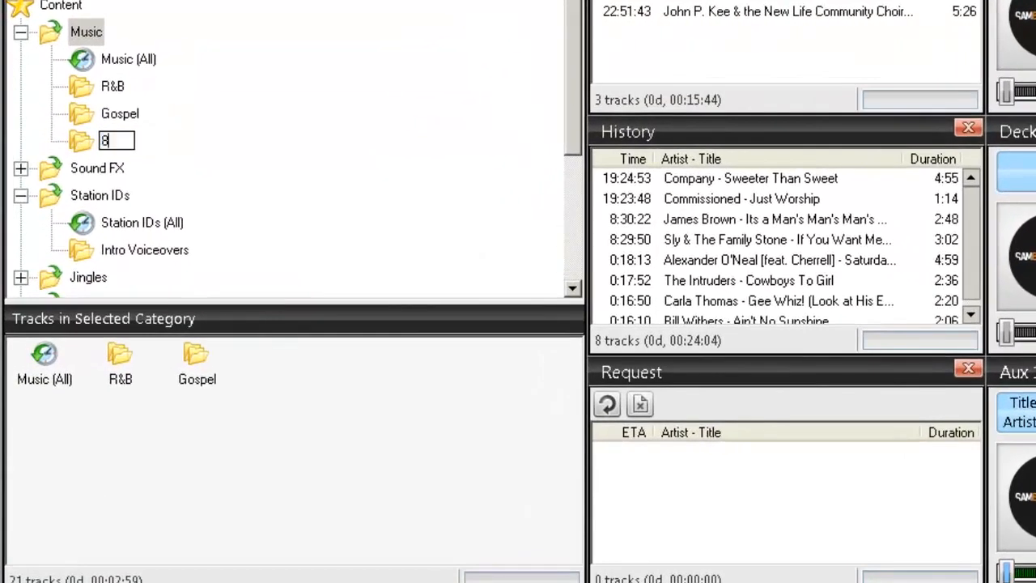
pyautogui.write("0's Music")
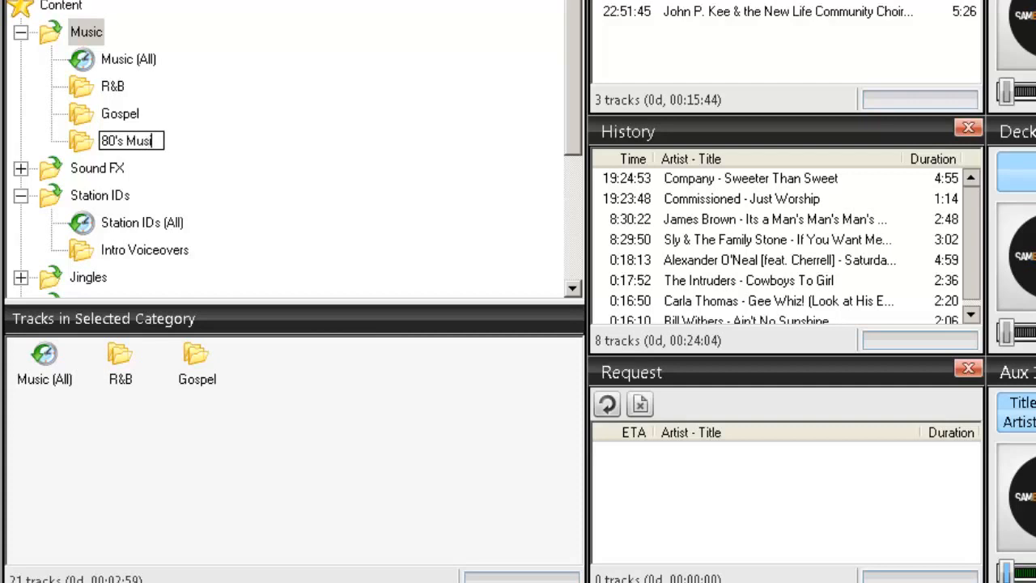
pyautogui.press('BackSpace')
pyautogui.press('BackSpace')
pyautogui.press('BackSpace')
pyautogui.press('BackSpace')
pyautogui.press('BackSpace')
pyautogui.write('Hits')
pyautogui.press('Return')
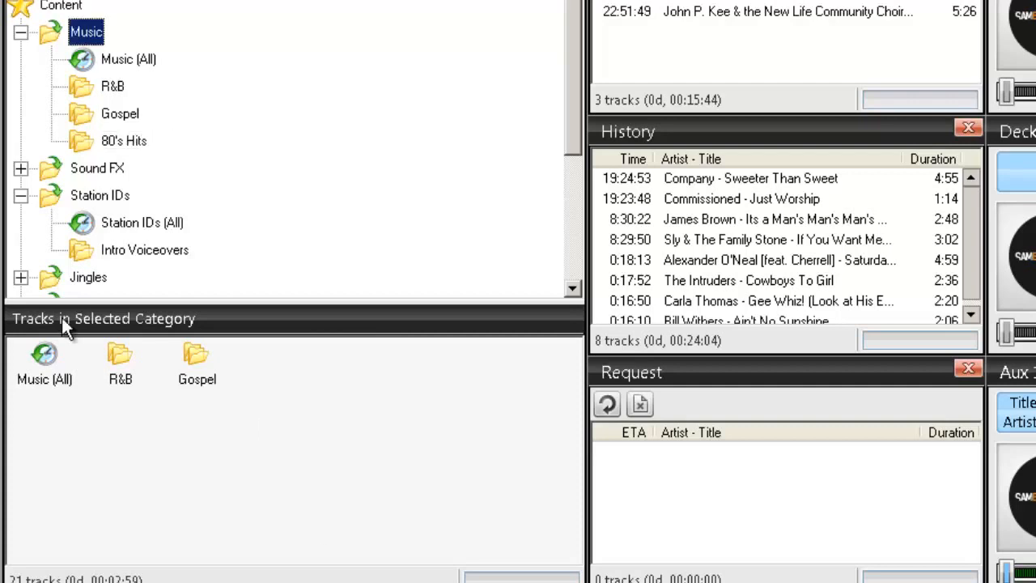
# Create a new category named Indies under Music
pyautogui.rightClick(97, 36)
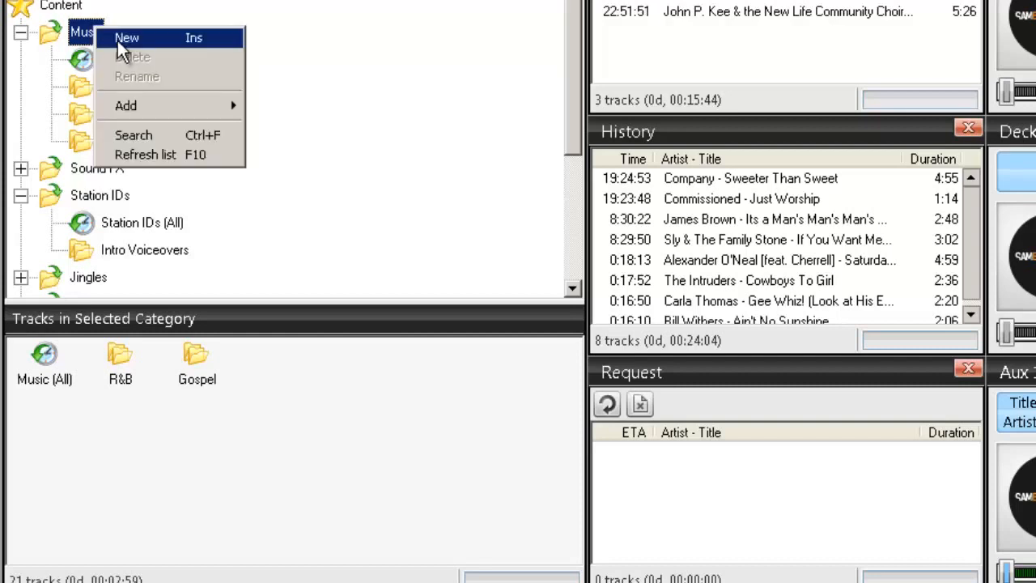
pyautogui.click(120, 40)
pyautogui.write('Indies')
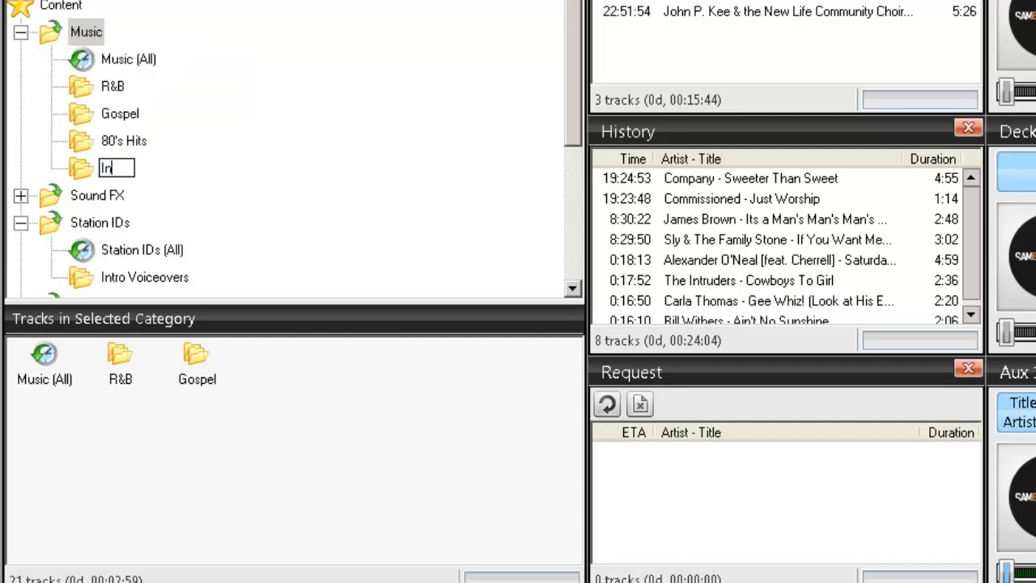
pyautogui.press('Return')
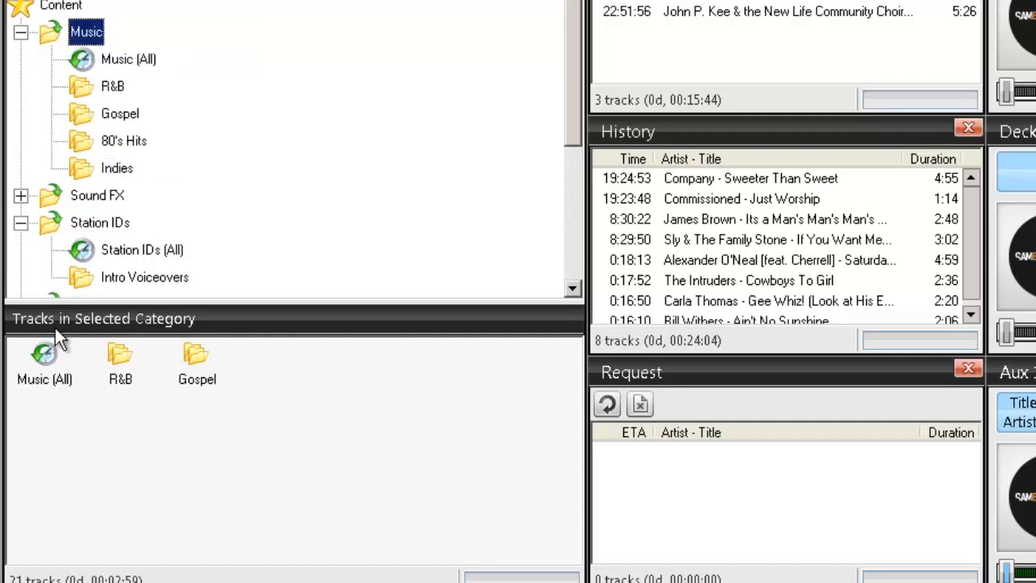
# View the track lists of the Indies, 80's Hits and Gospel categories in turn
pyautogui.click(128, 168)
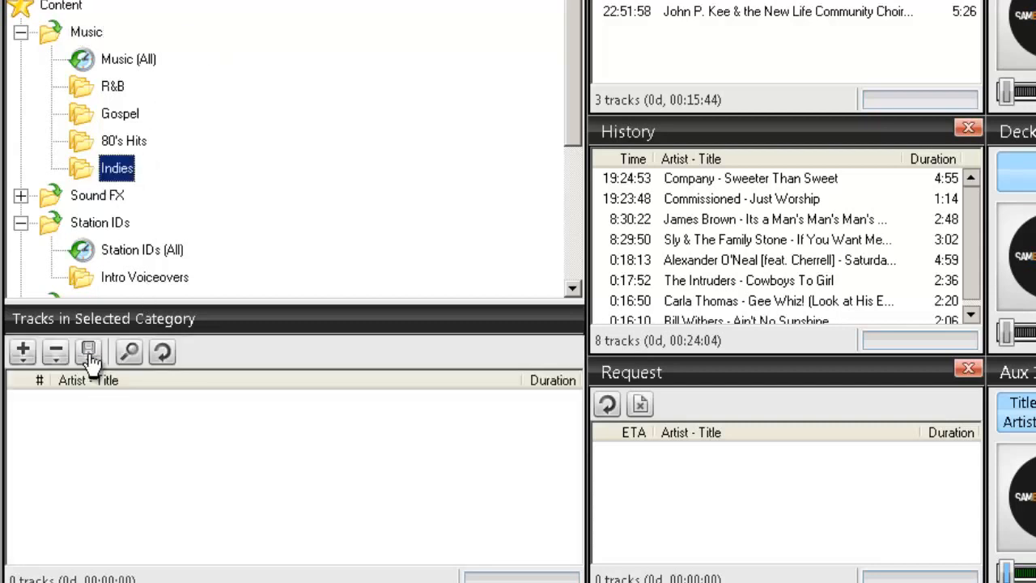
pyautogui.click(128, 141)
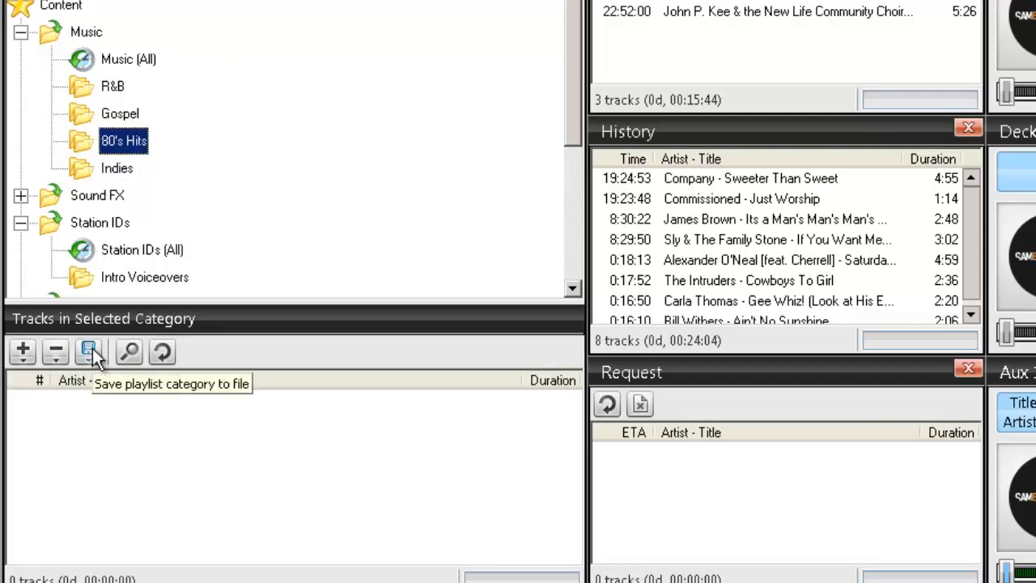
pyautogui.click(123, 113)
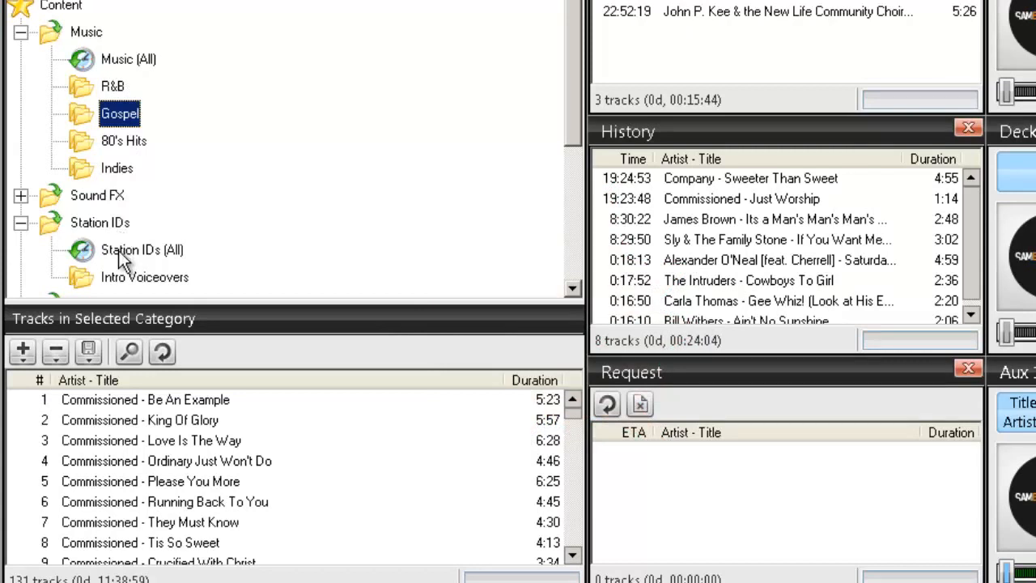
pyautogui.click(23, 350)
pyautogui.click(36, 441)
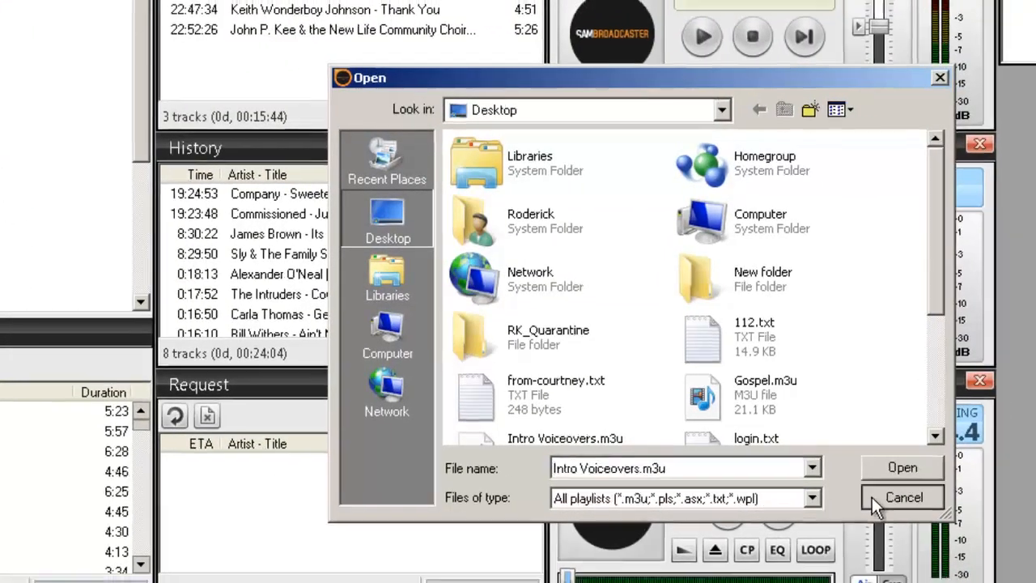
pyautogui.click(884, 499)
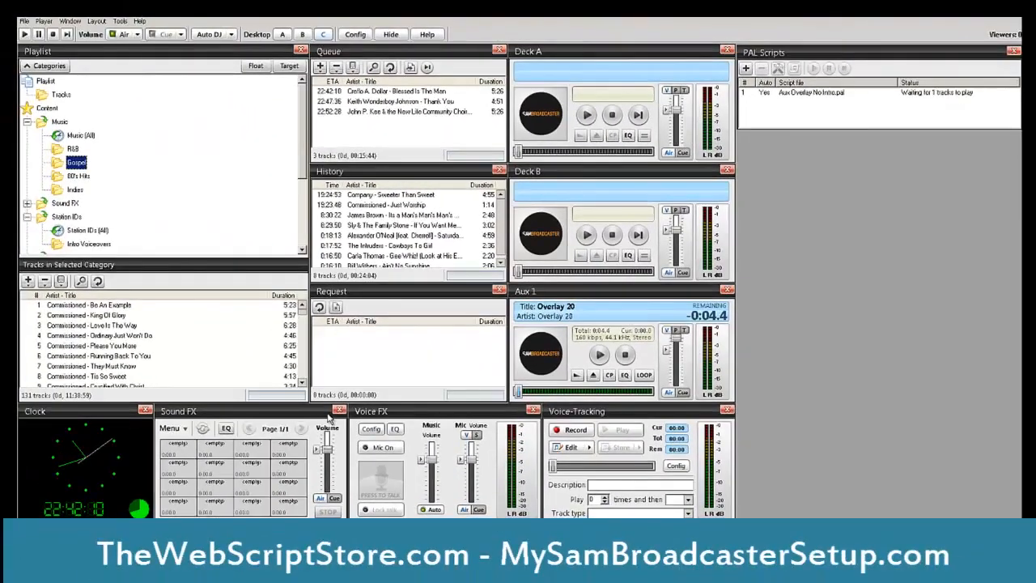